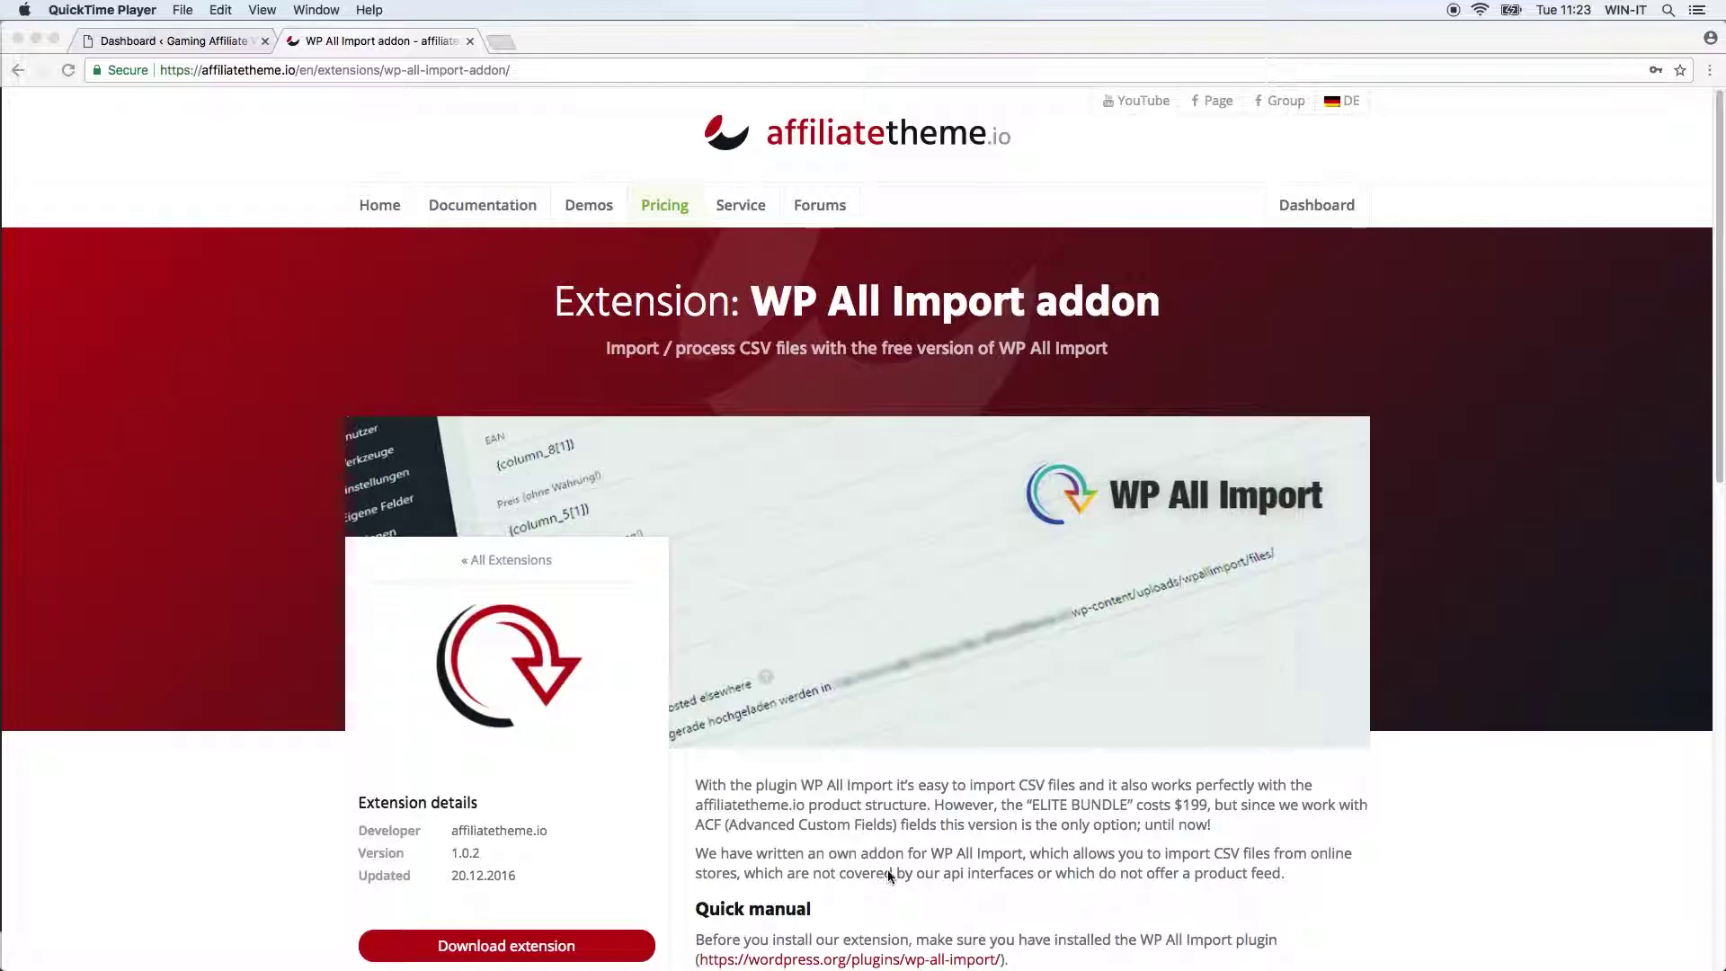
Scroll the WP All Import addon page down to its Quick manual installation steps.
scroll(901, 863, "down", 2)
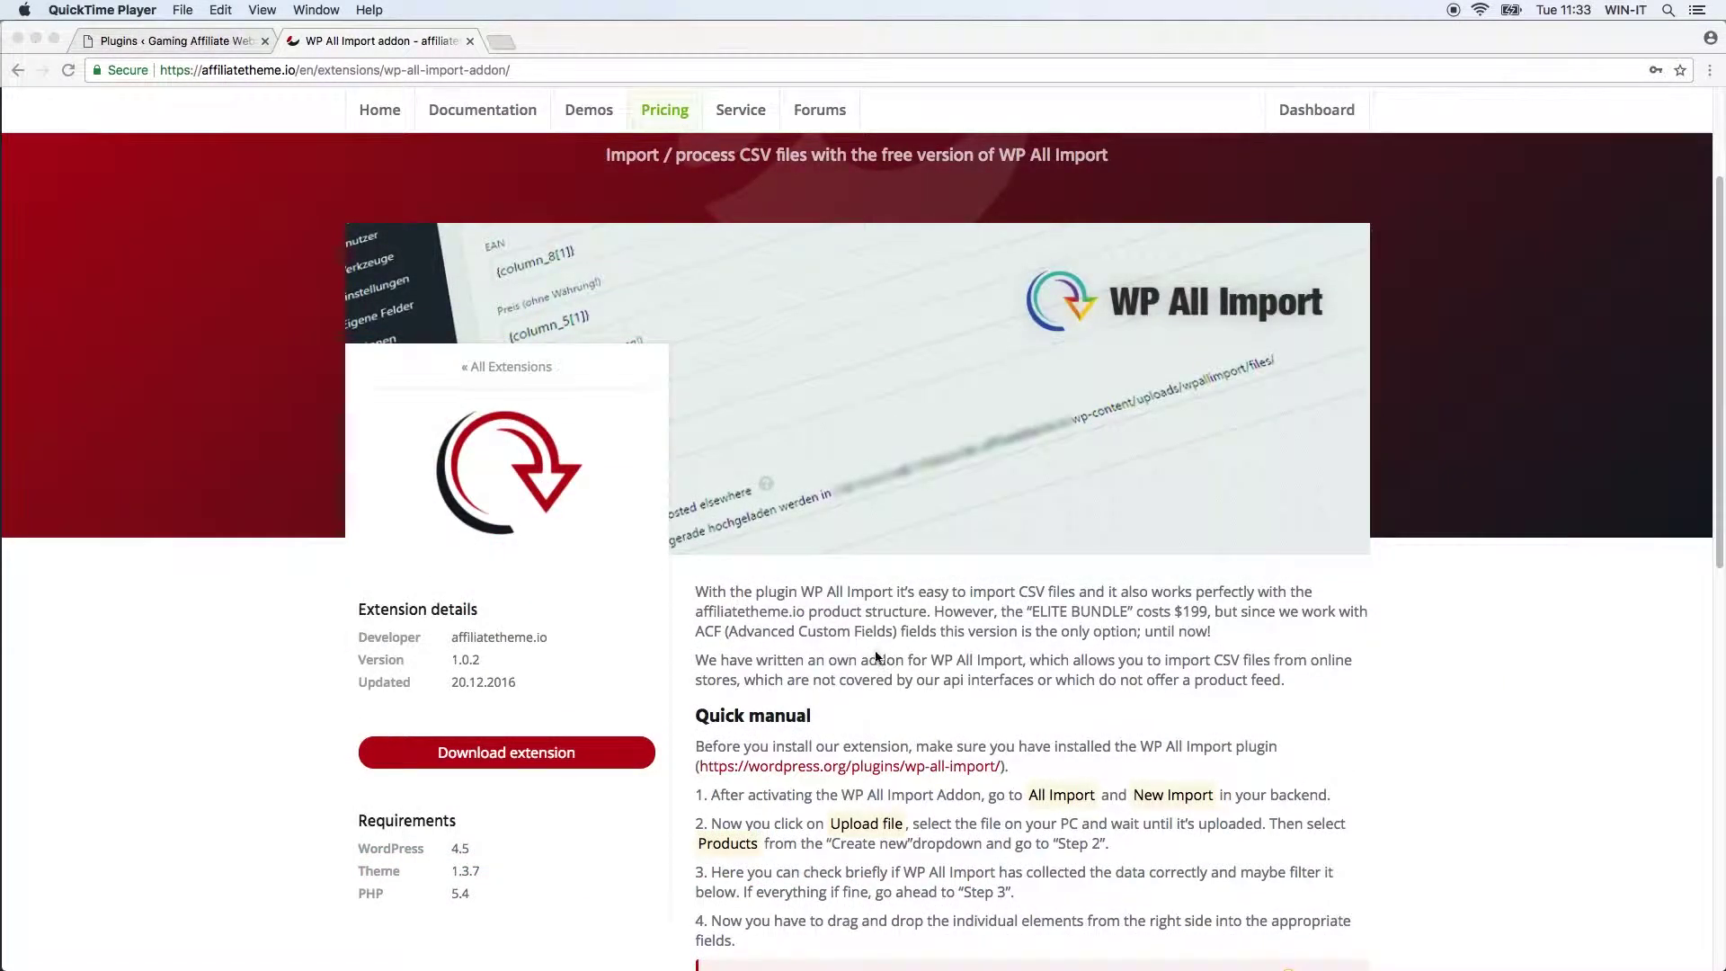
Search the plugin directory for 'wp all import' and install the WP All Import plugin.
left_click(876, 661)
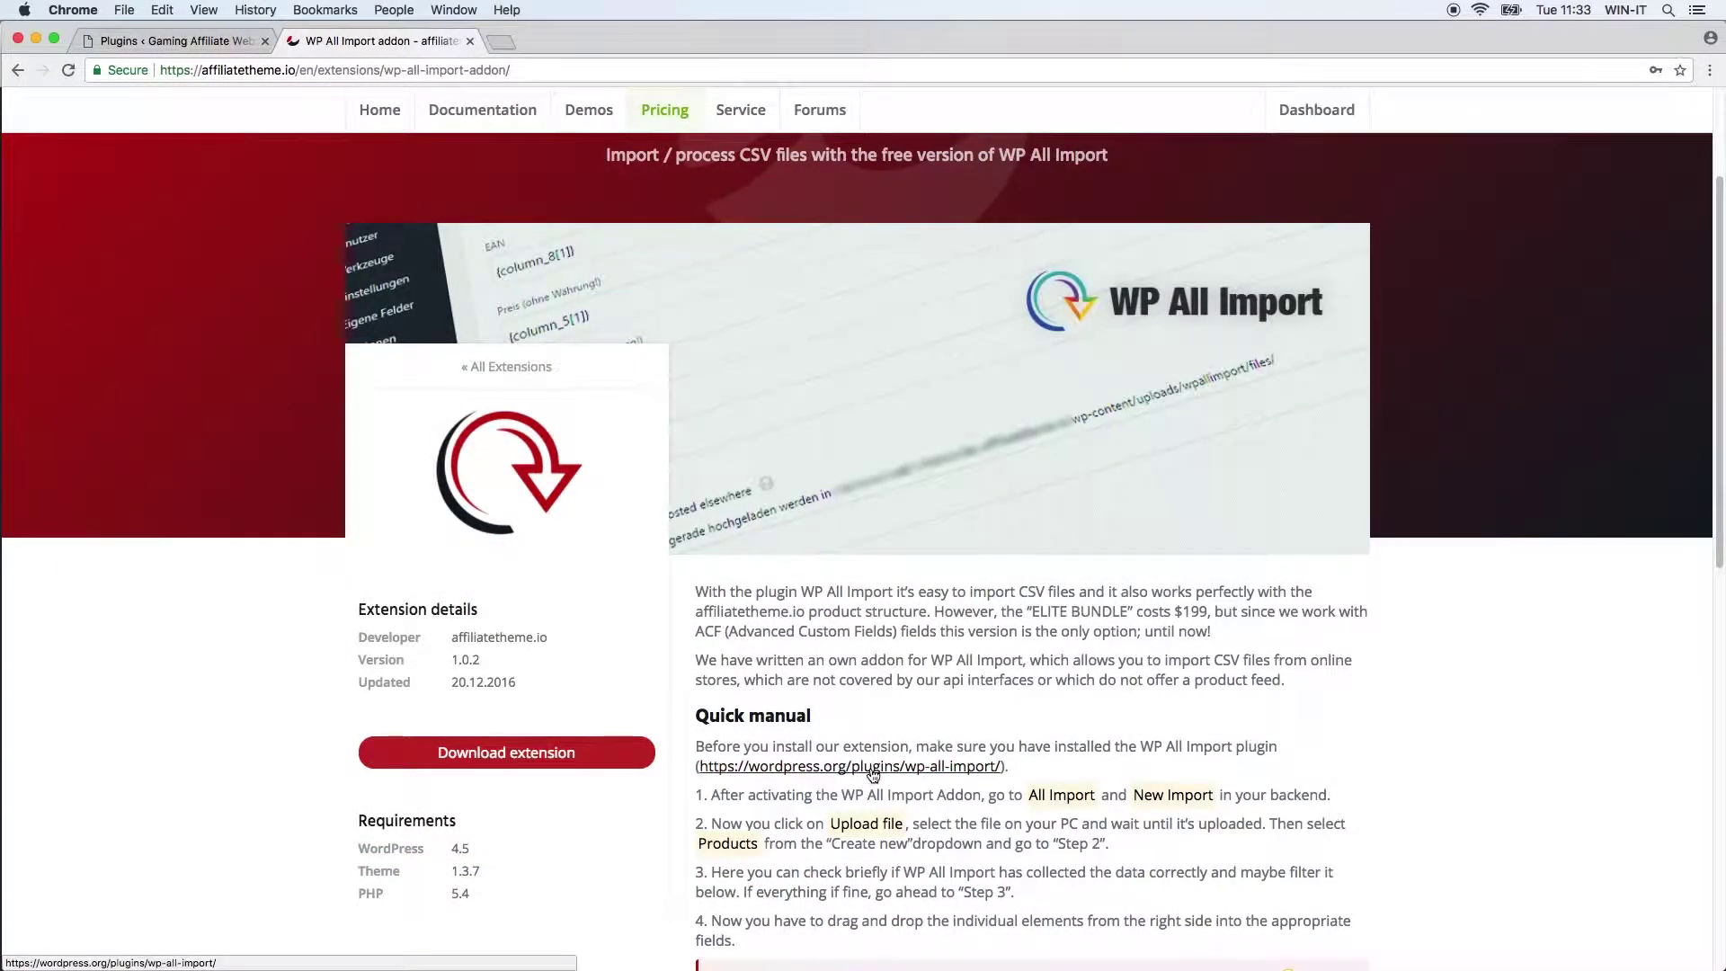
left_click(235, 42)
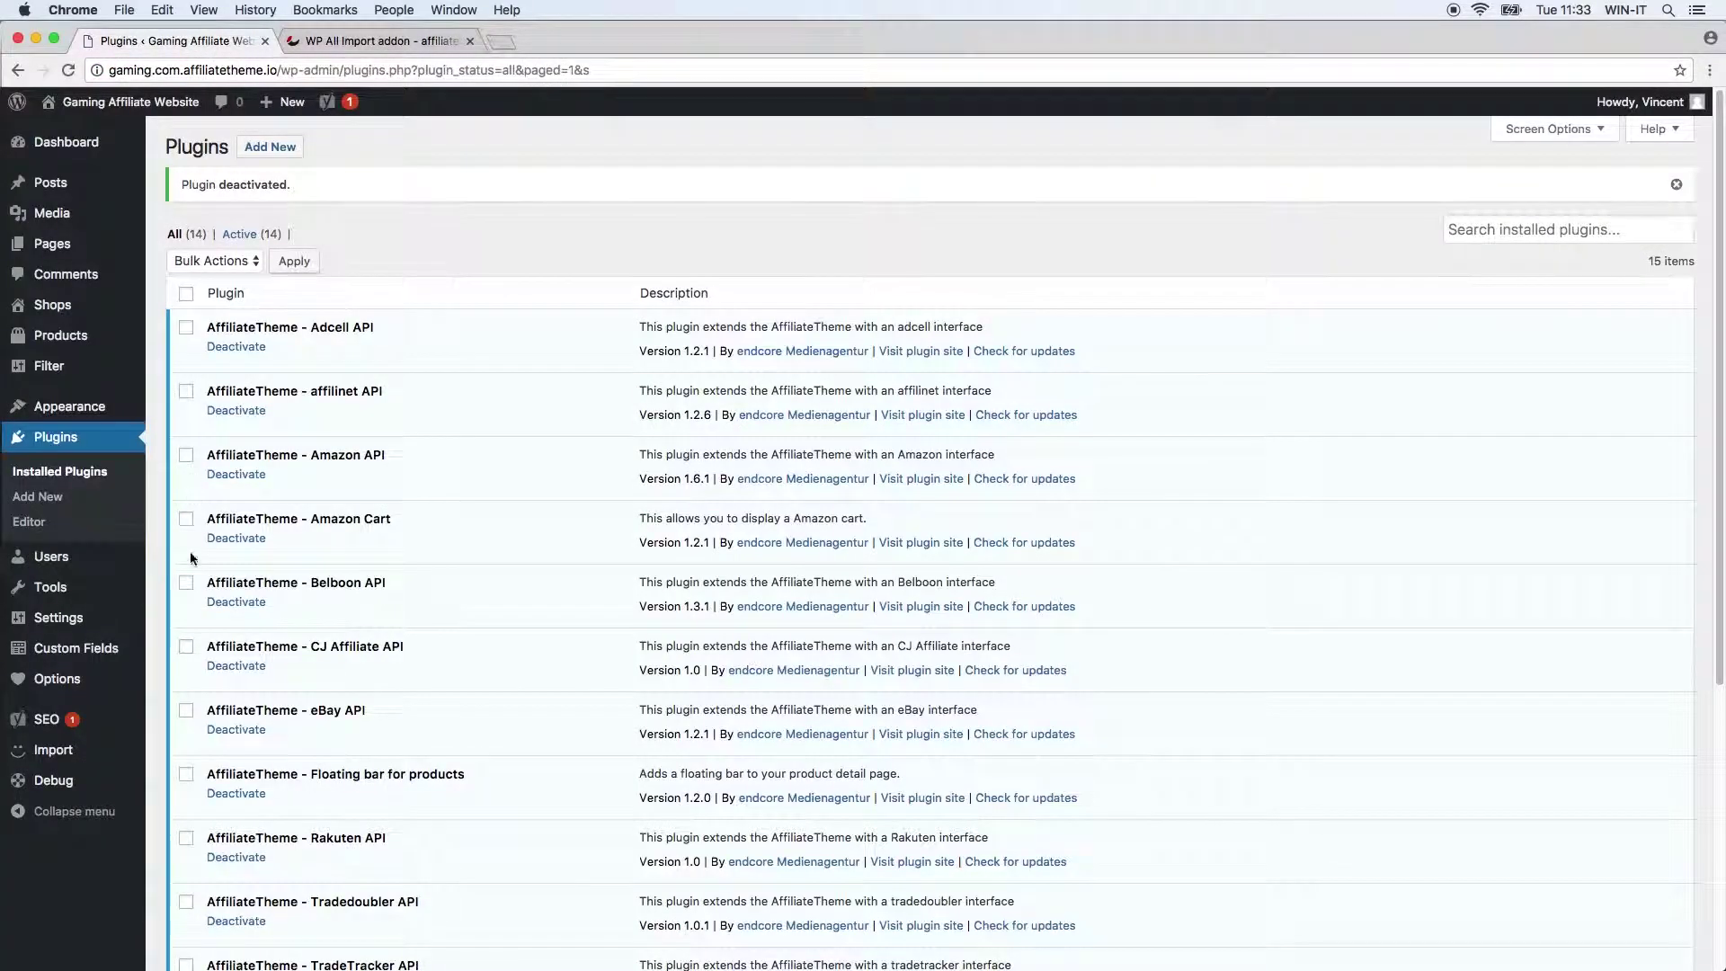
left_click(40, 497)
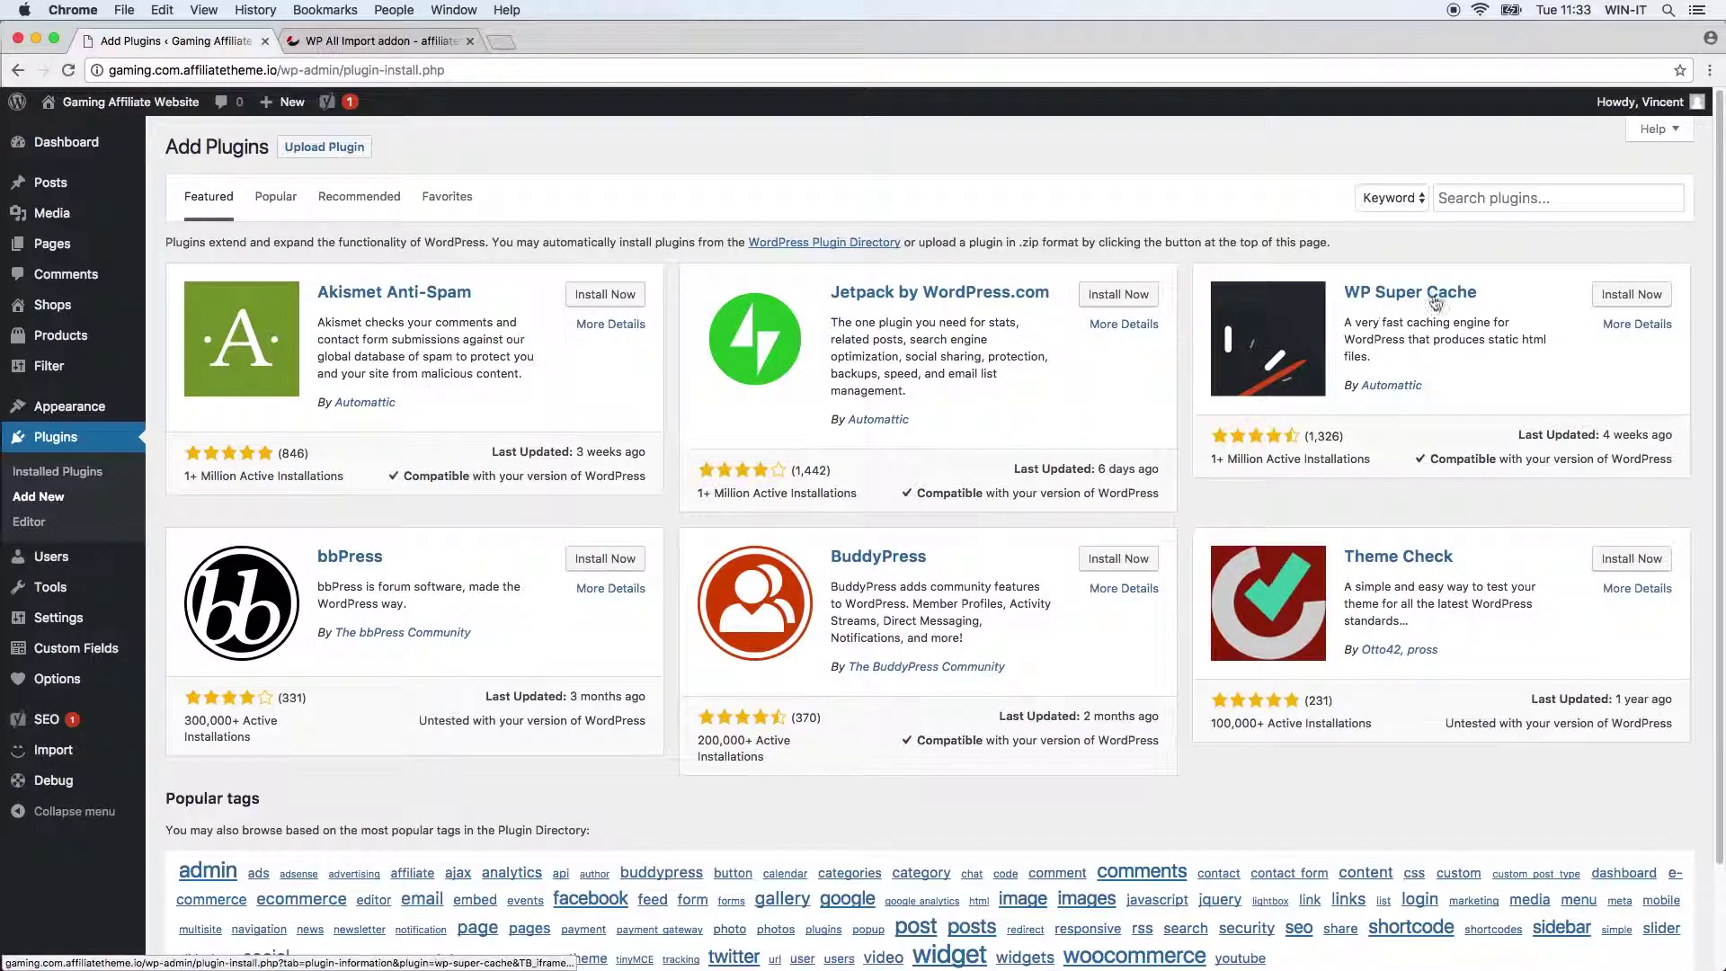
left_click(1497, 199)
type("wp all import")
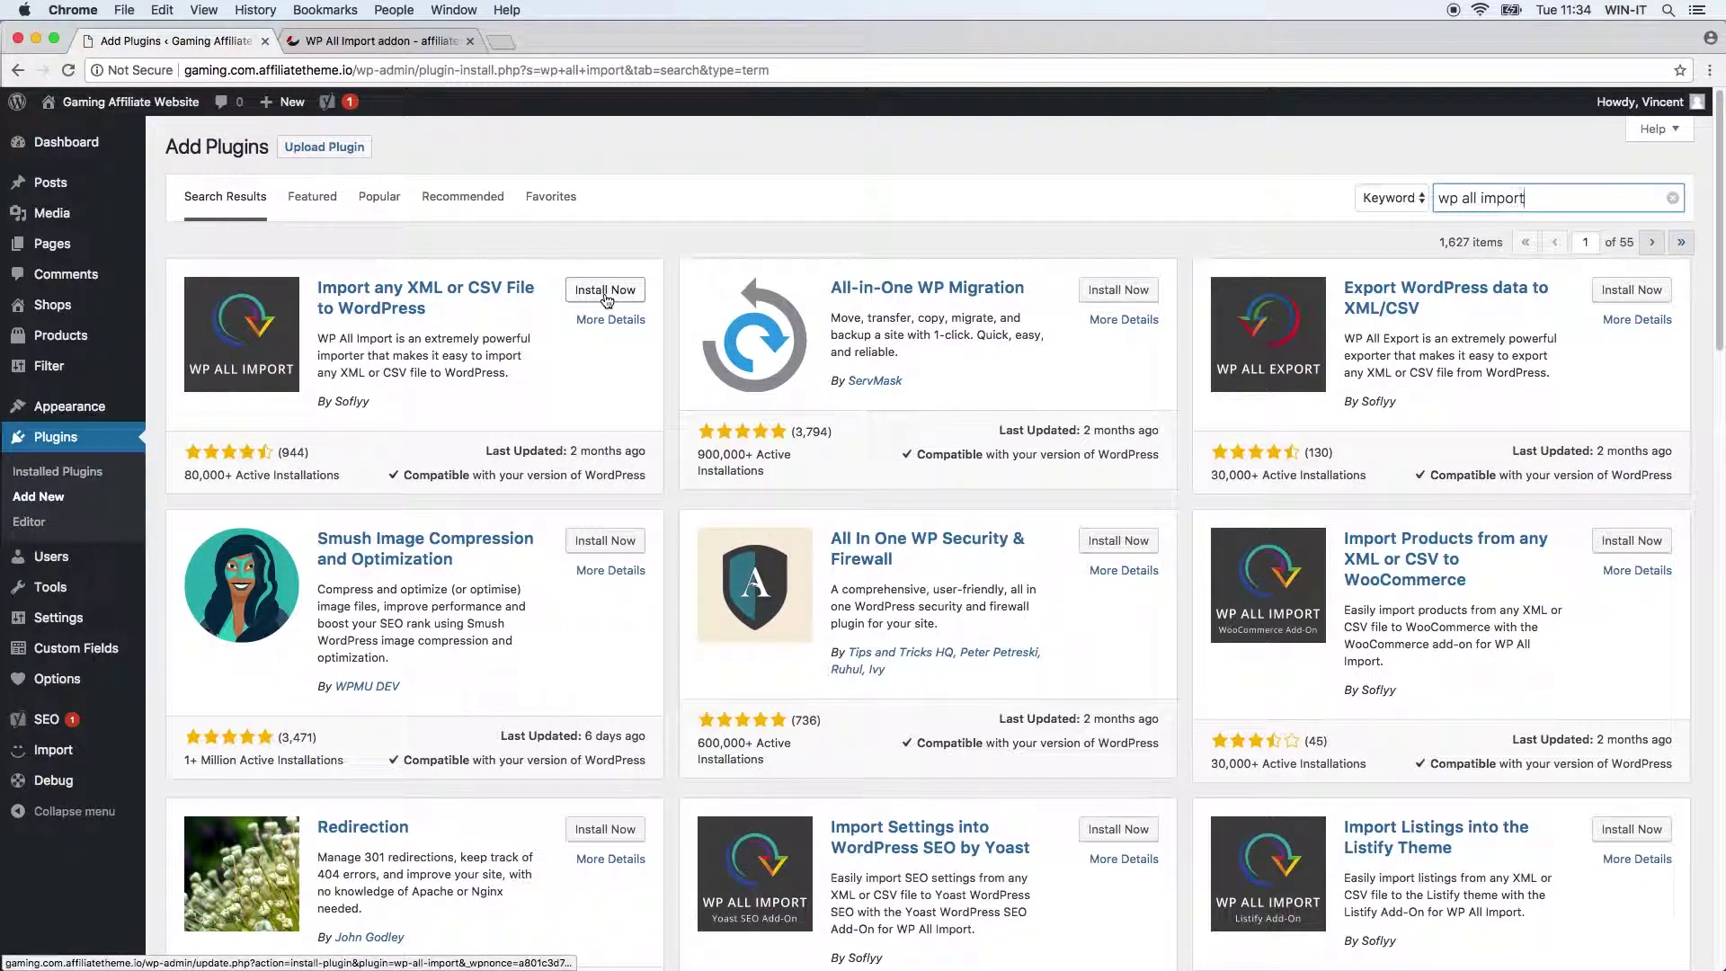
left_click(606, 296)
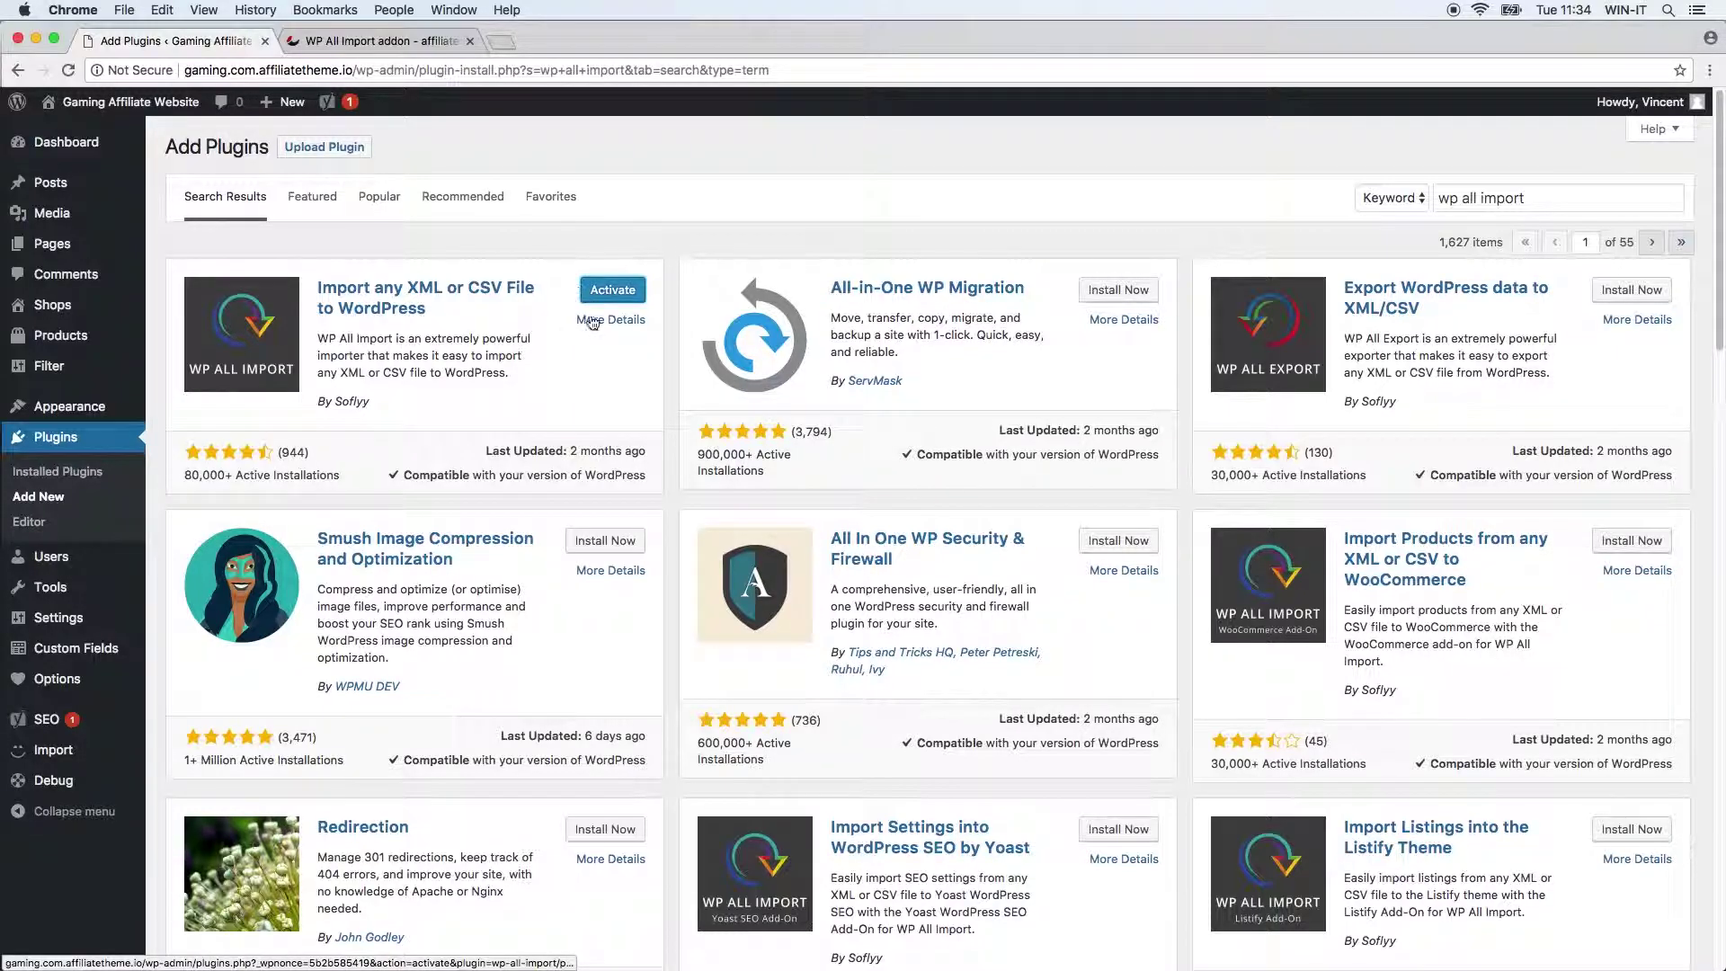
Activate WP All Import, then go back to the affiliatetheme.io addon extension page.
left_click(612, 295)
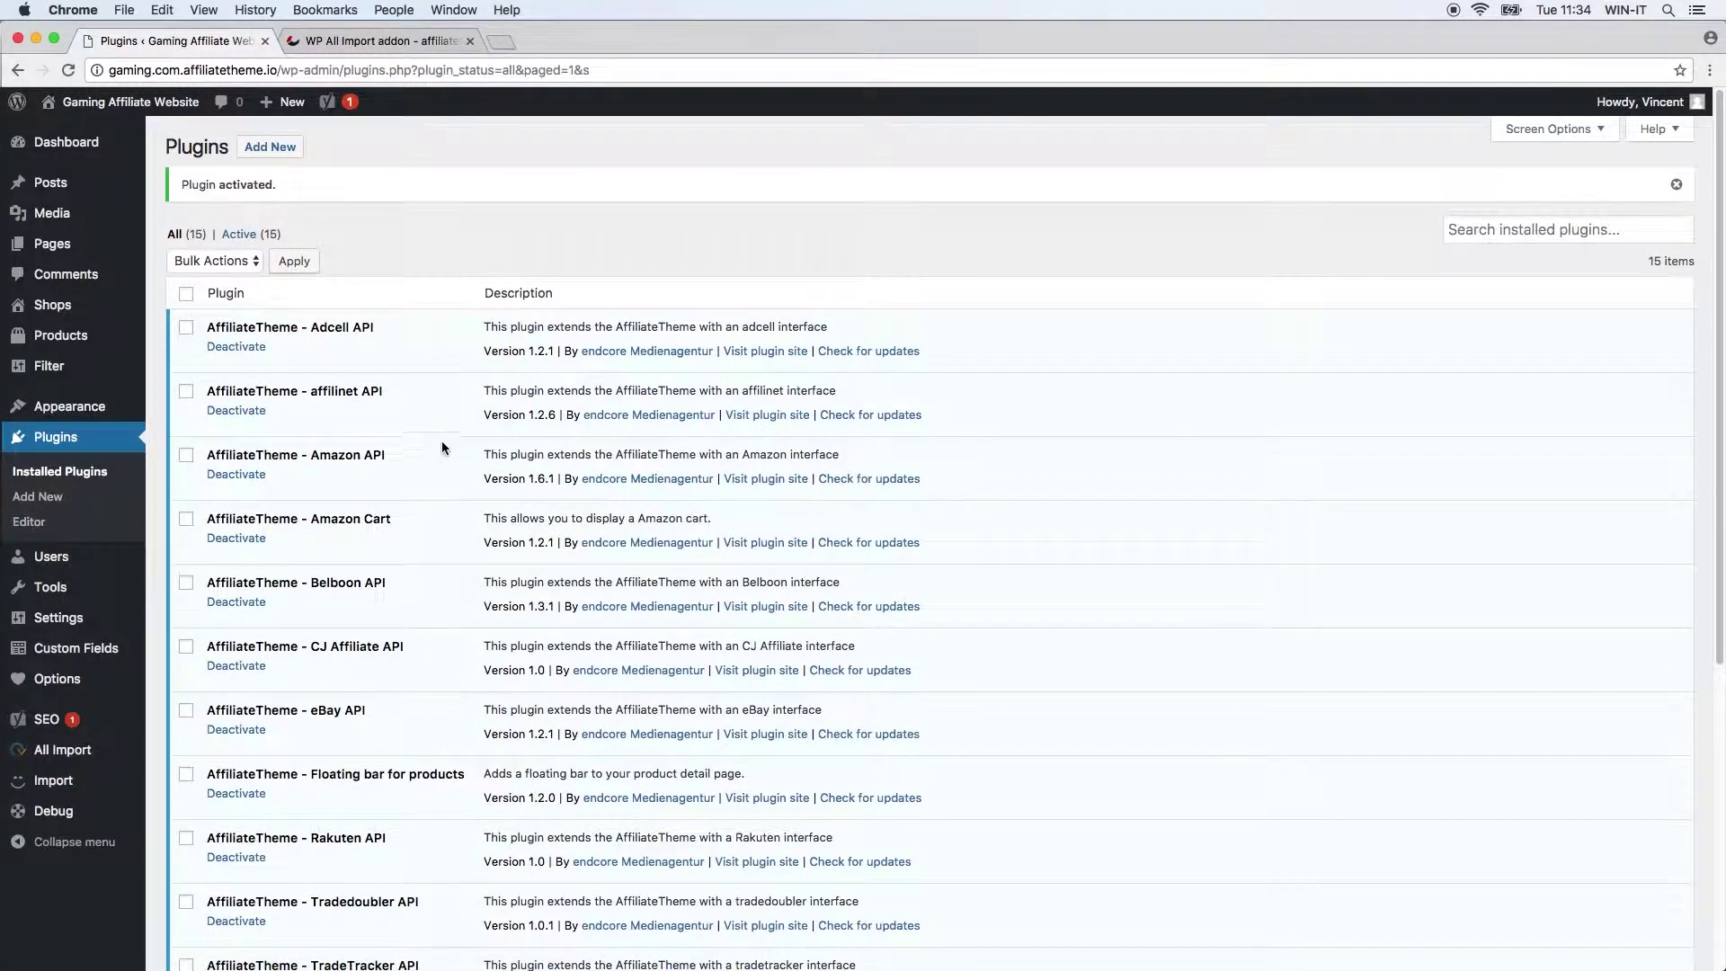
mouse_move(72, 755)
left_click(382, 41)
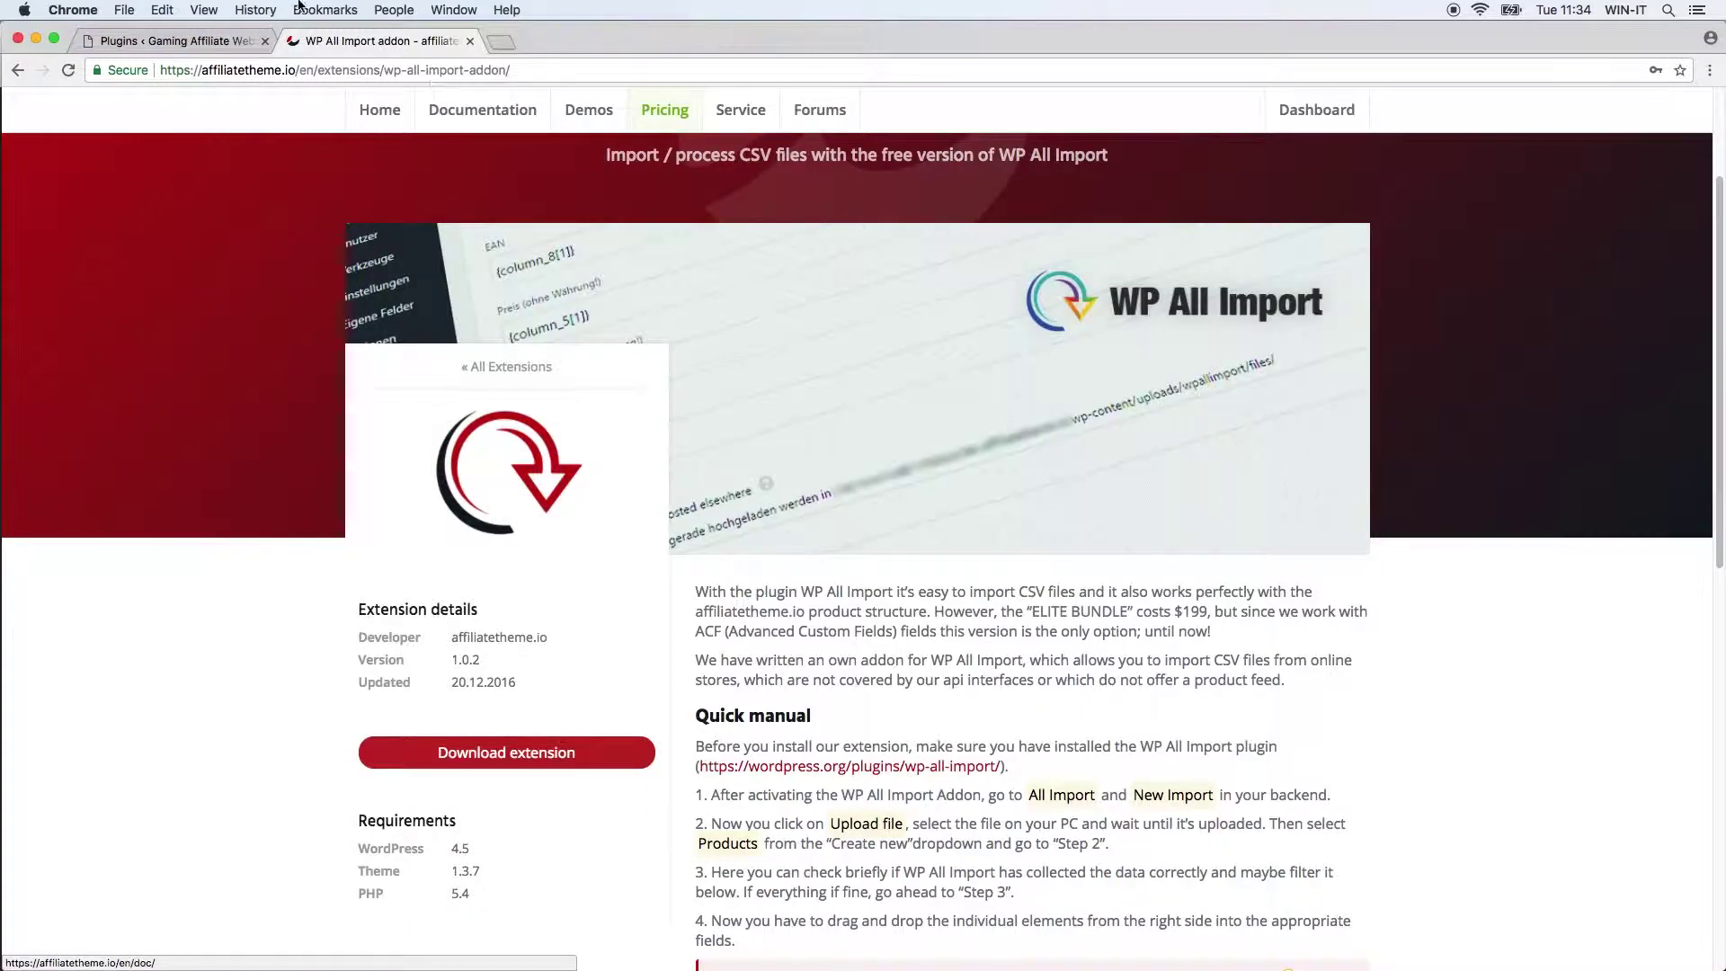
Upload at-wp-all-import-addon.zip as a new plugin, install it and activate it.
left_click(171, 40)
left_click(270, 147)
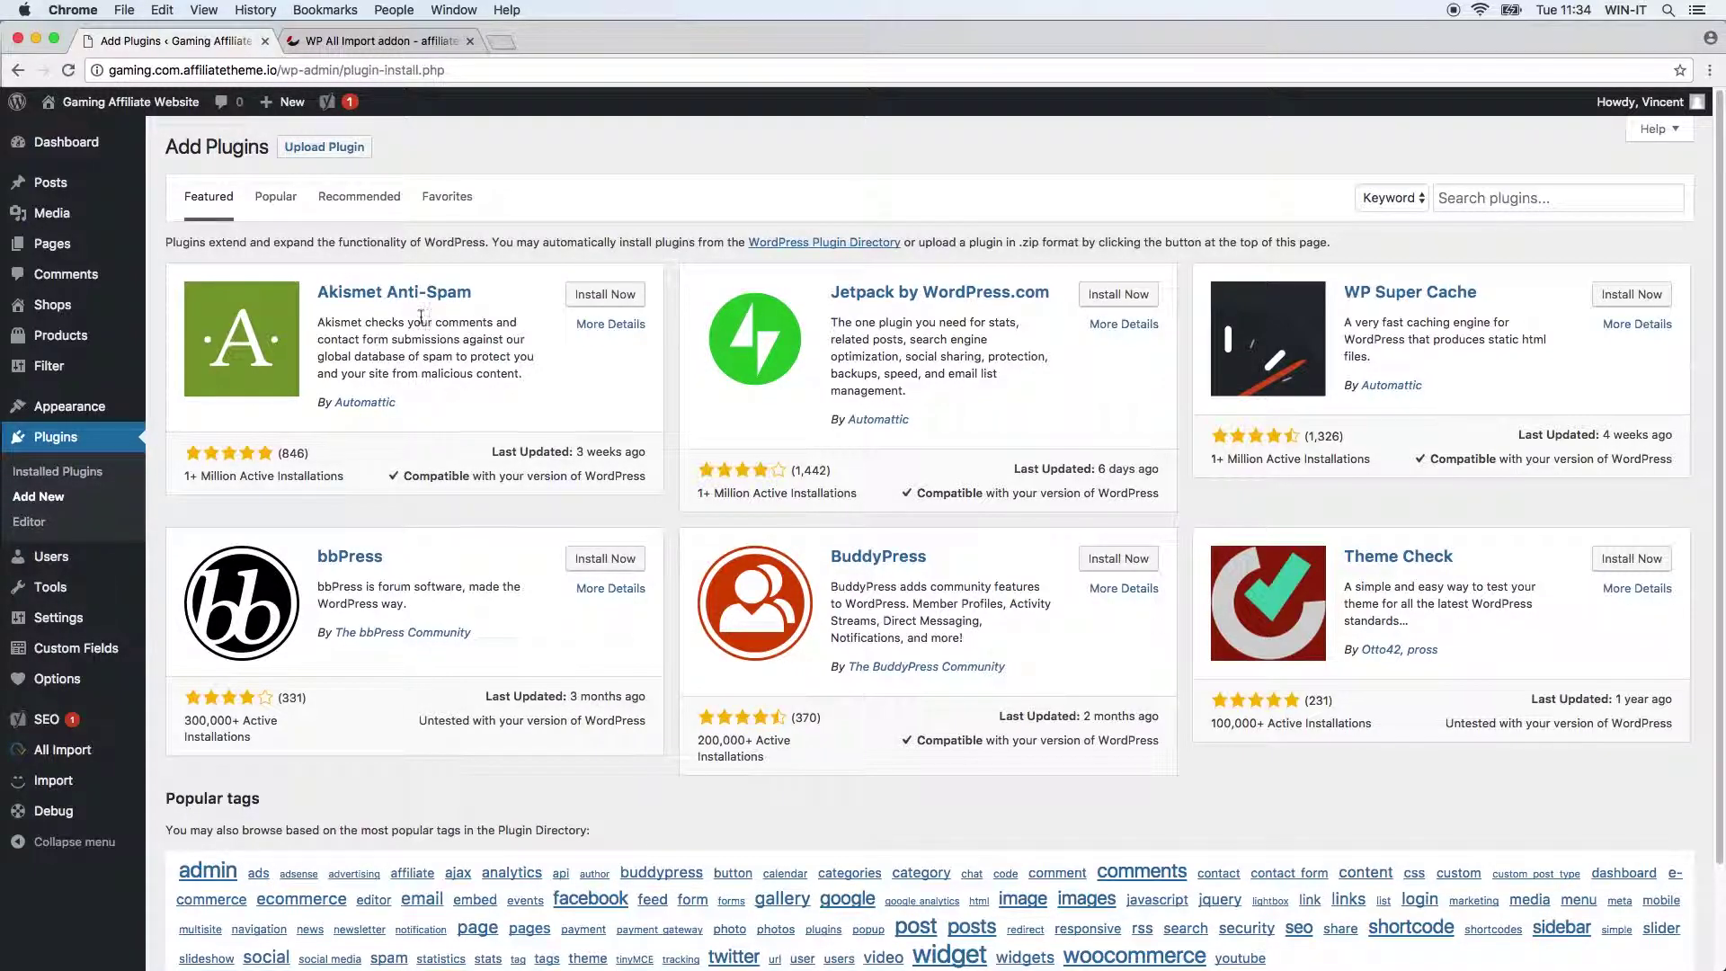
left_click(324, 147)
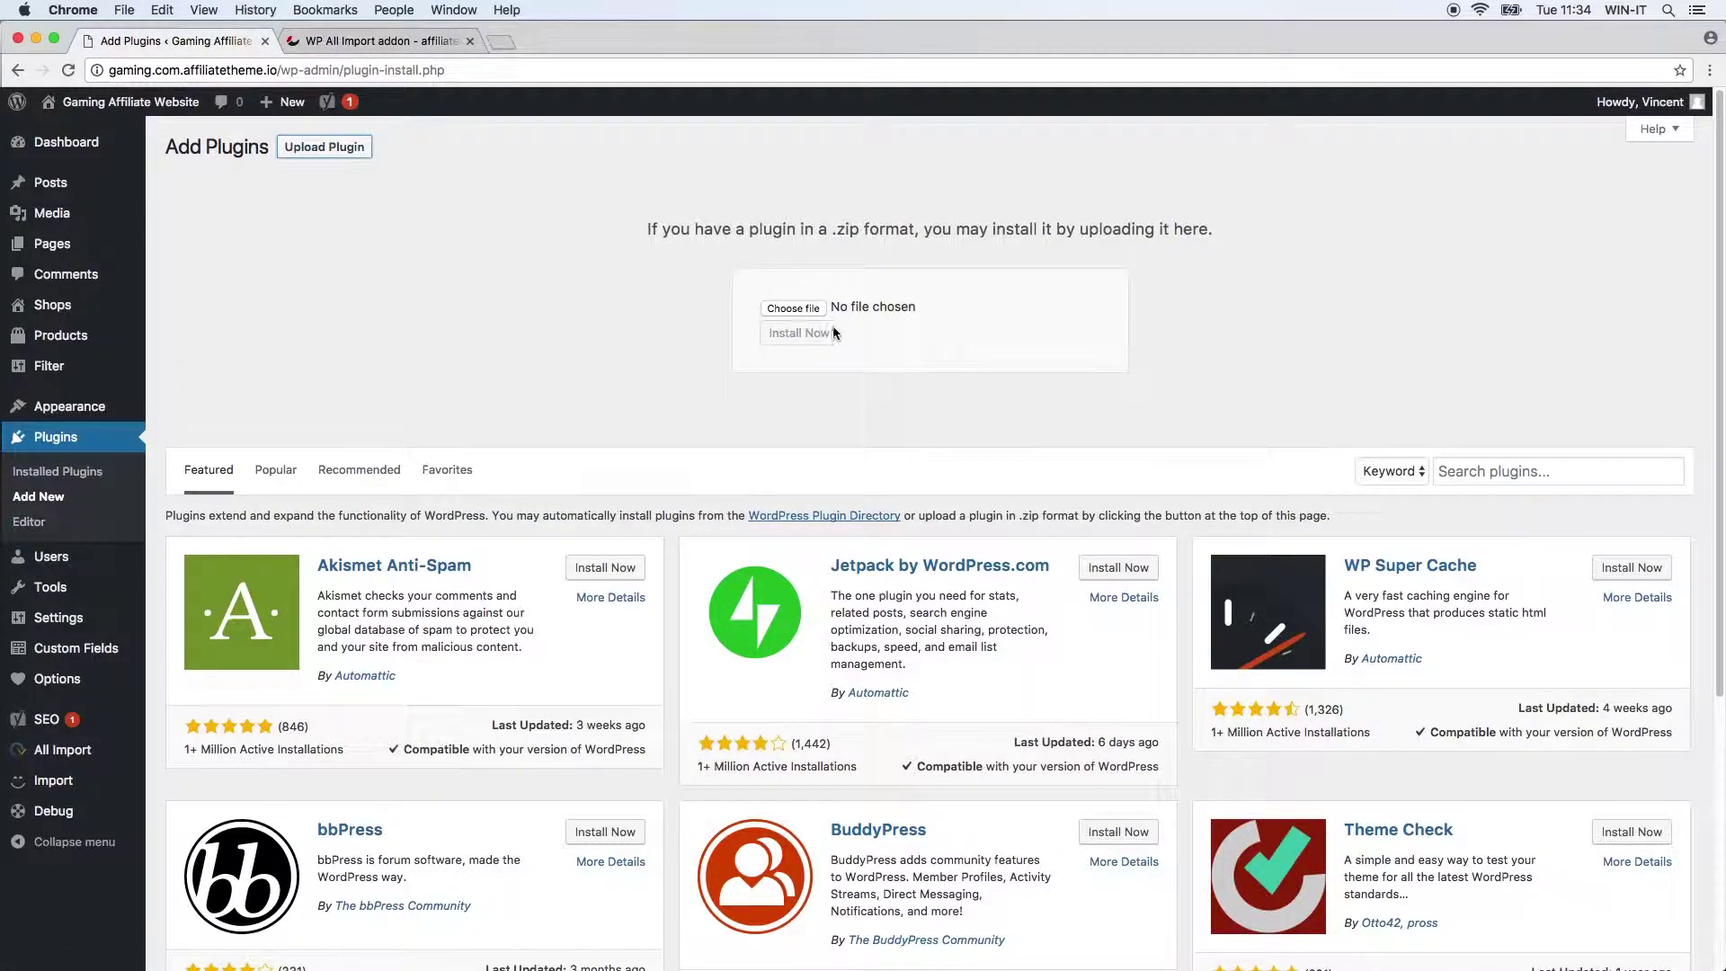
left_click(793, 308)
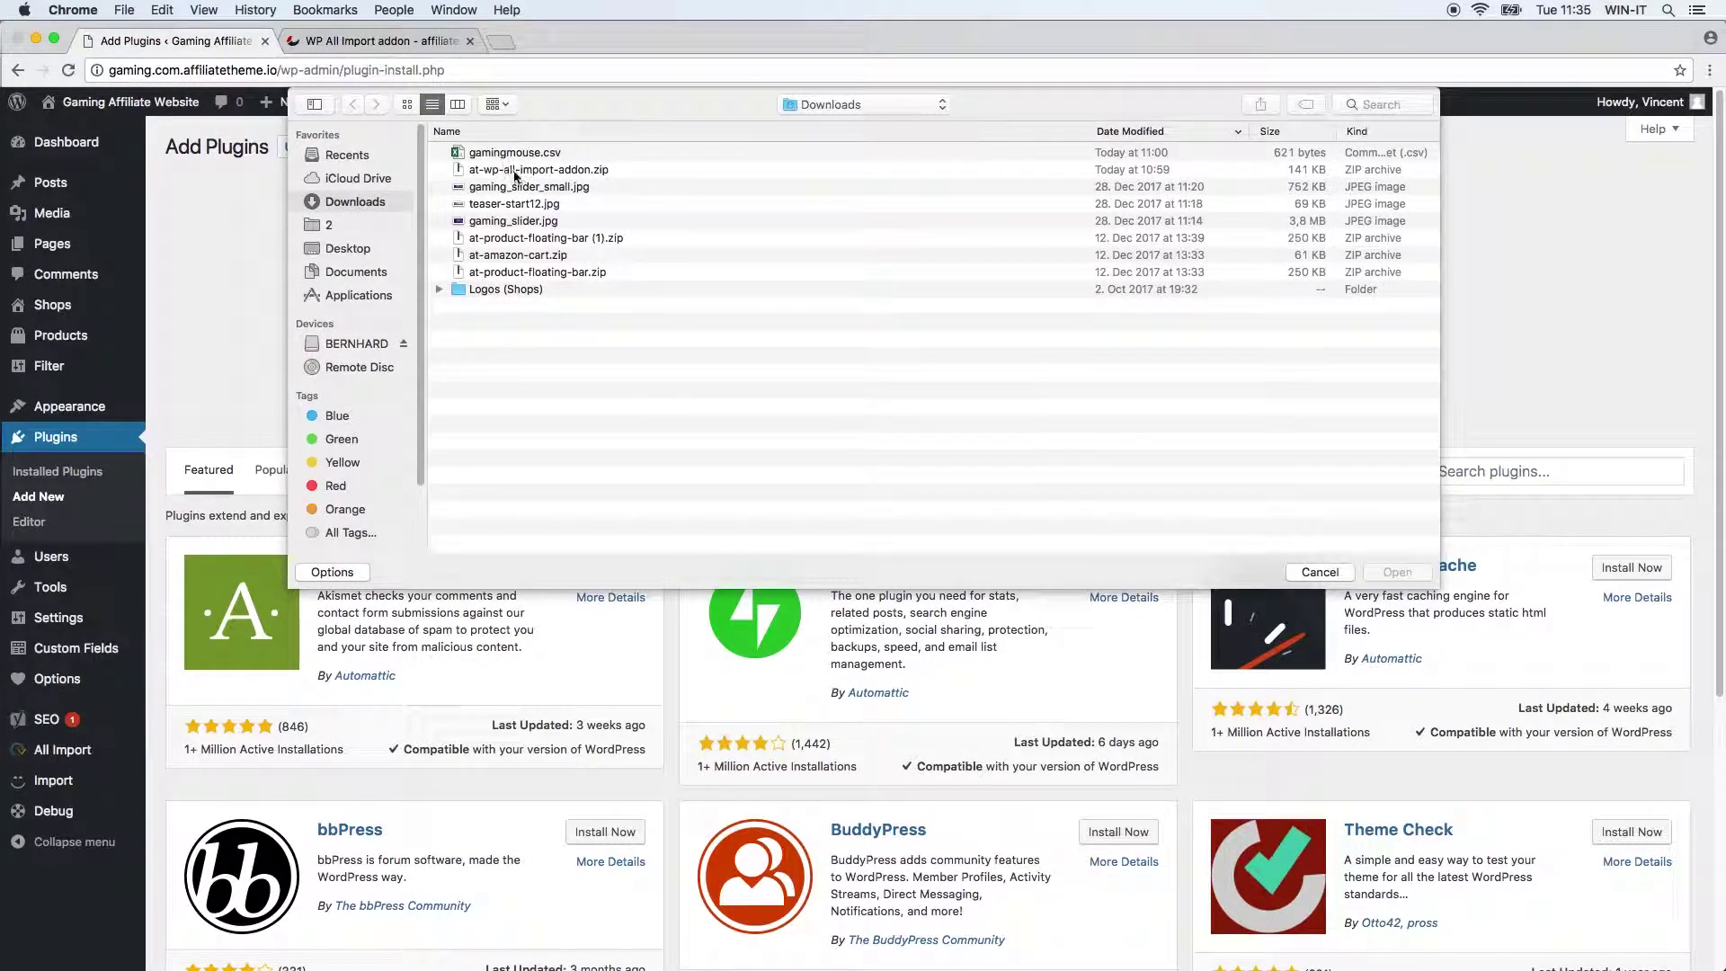
left_click(526, 171)
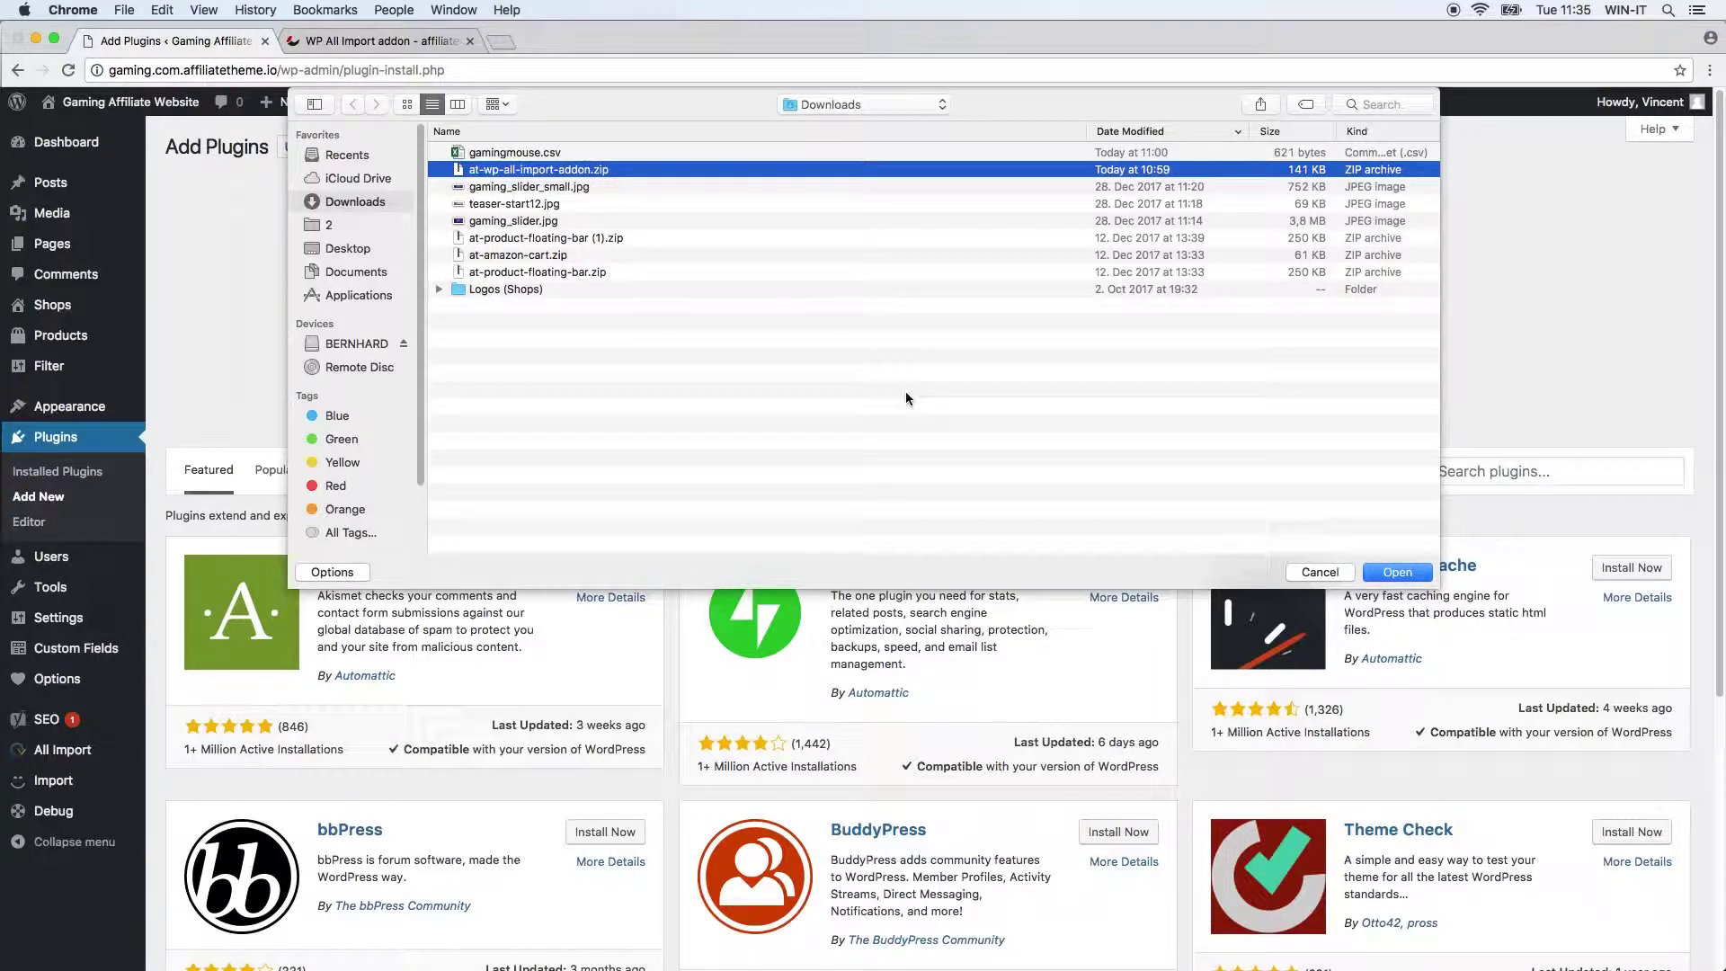
key("Return")
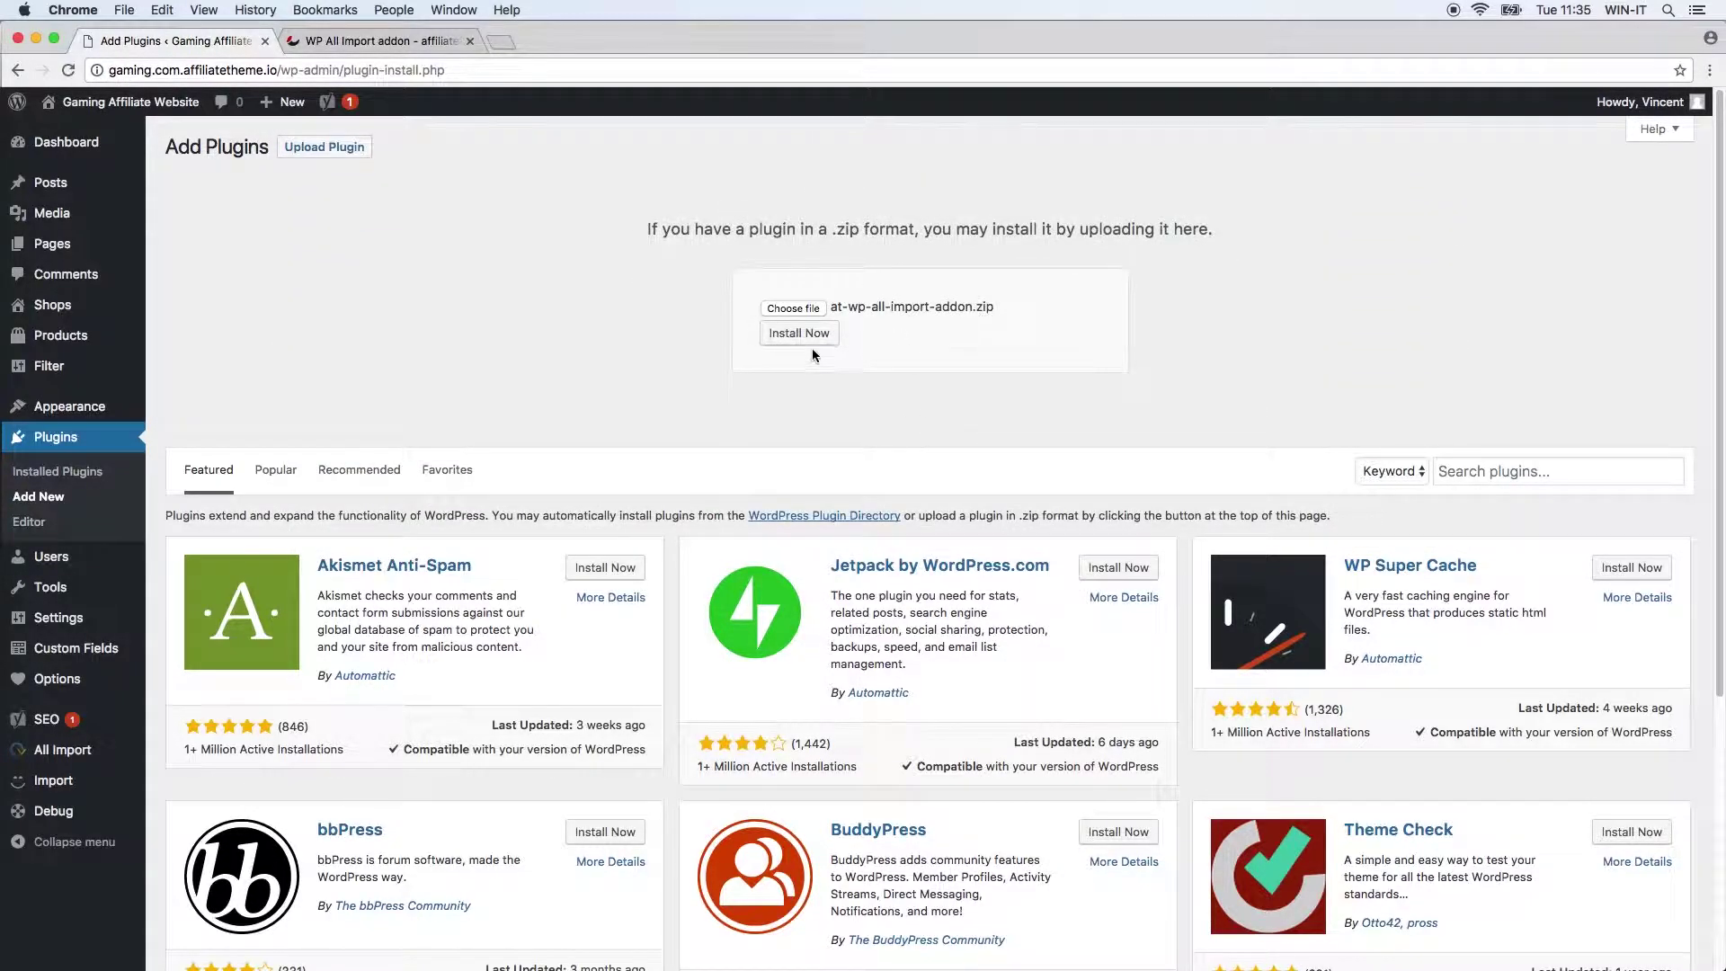
left_click(817, 346)
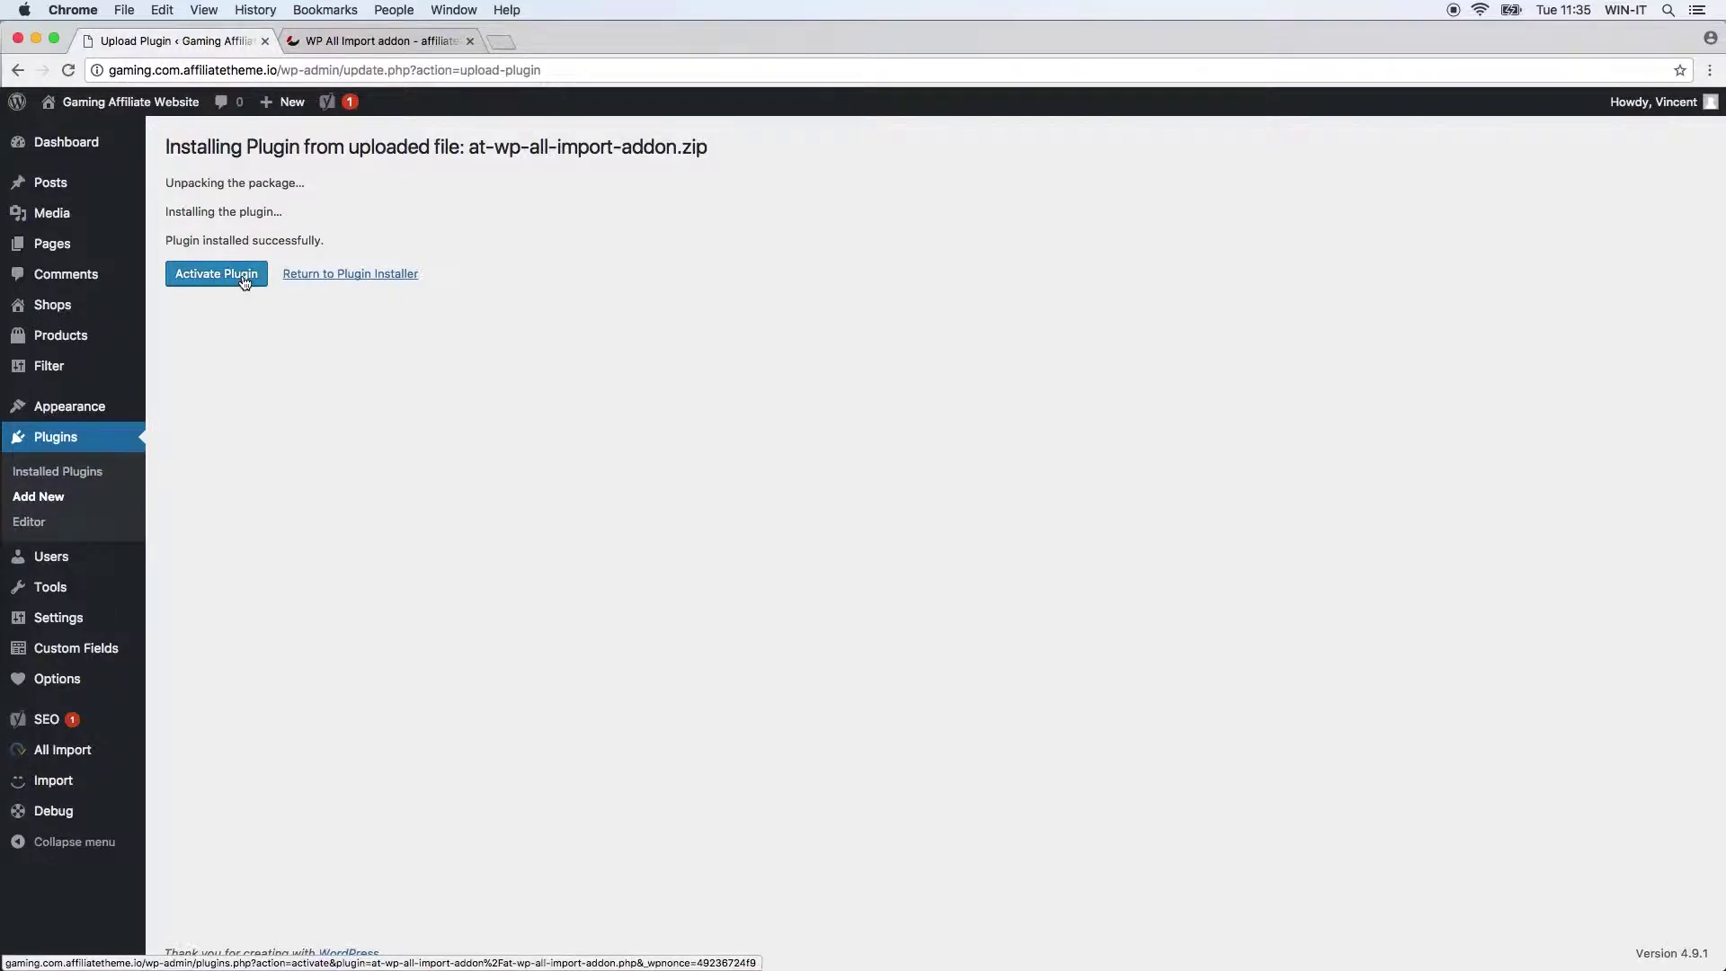
left_click(245, 281)
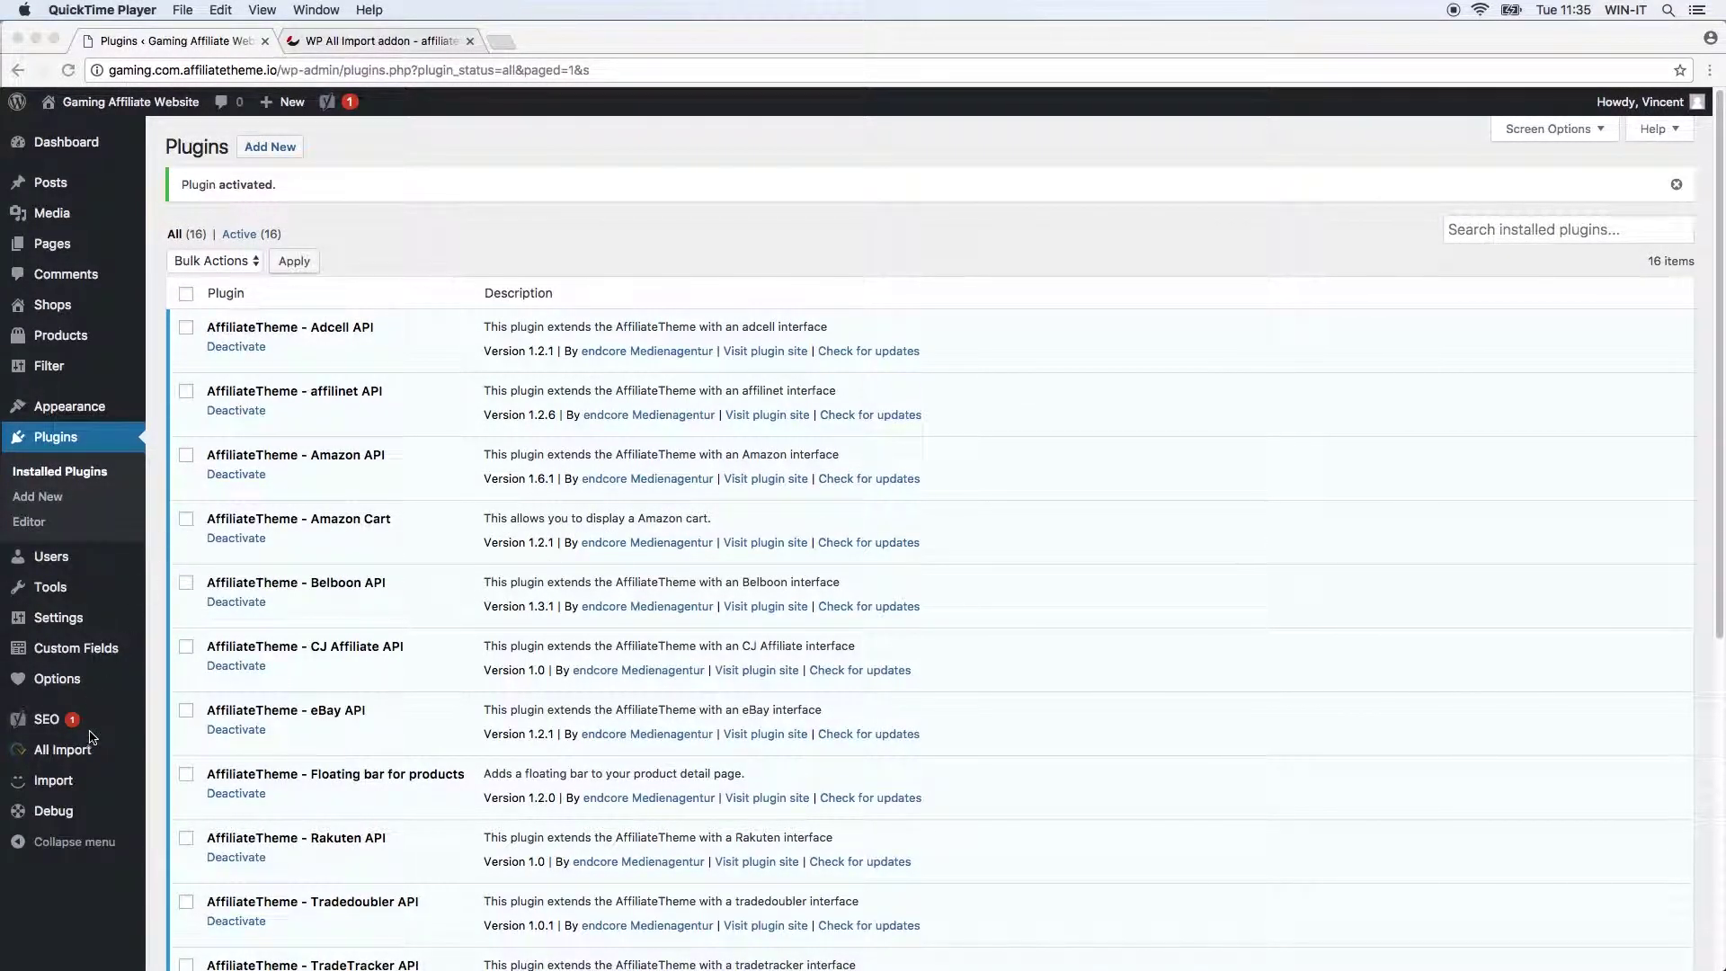
left_click(58, 755)
Start a new All Import import and upload gamingmouse.csv from the Downloads folder.
mouse_move(57, 758)
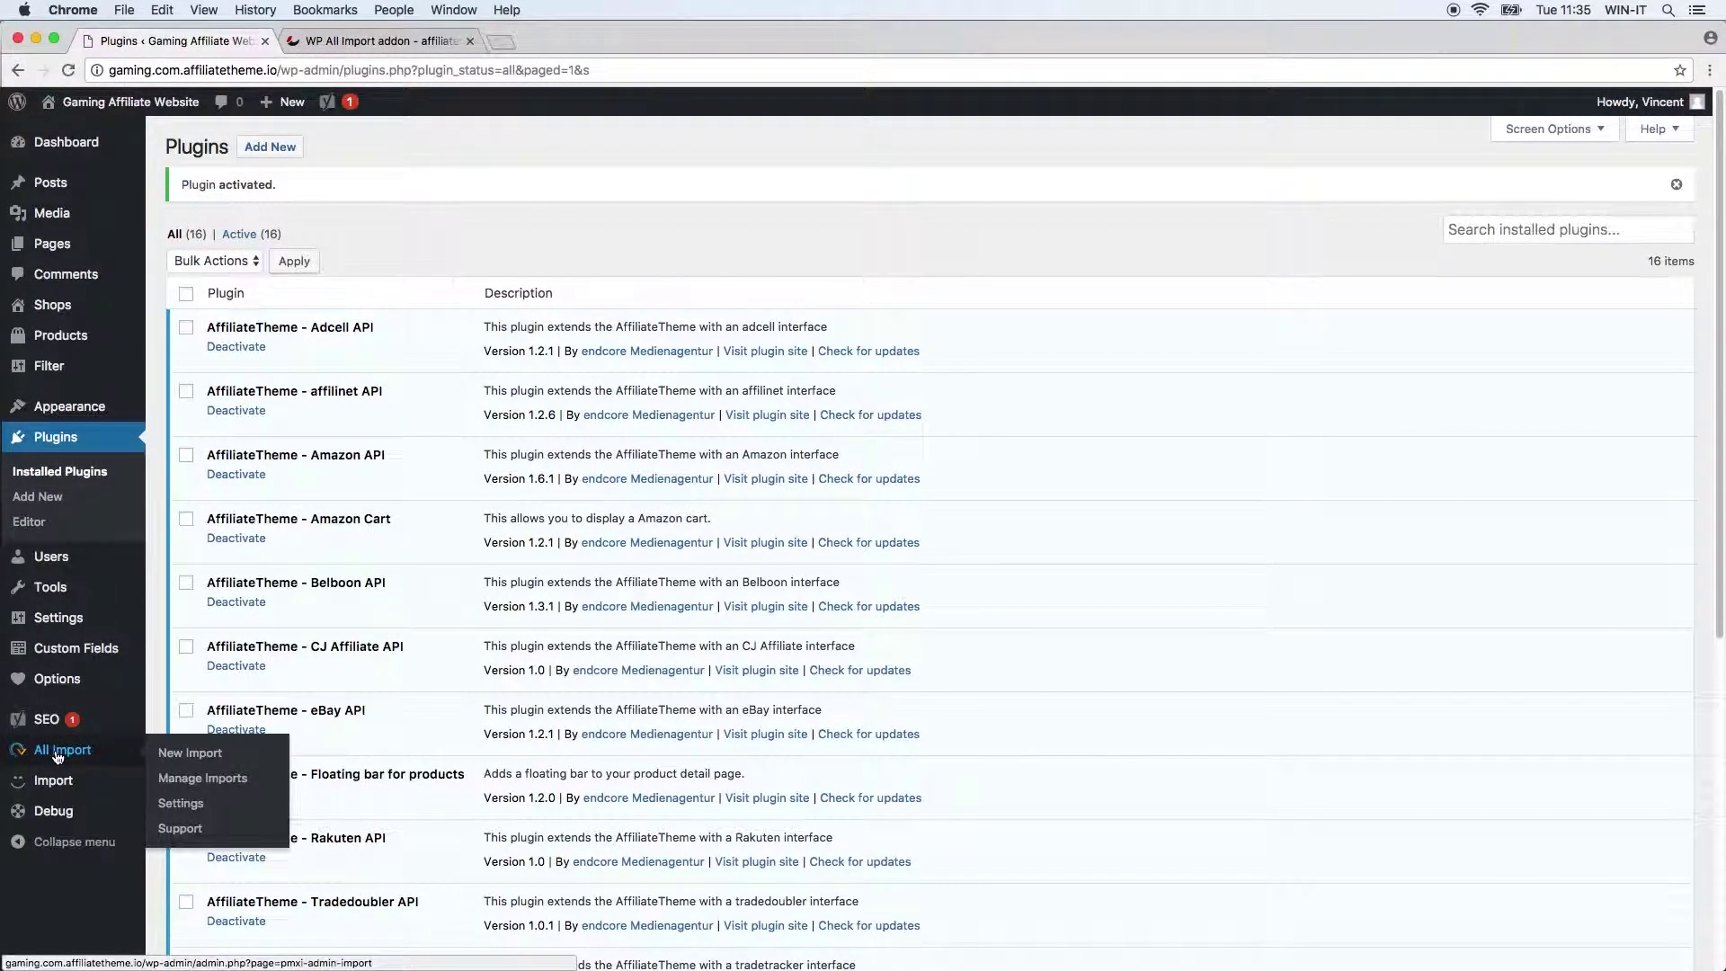
left_click(205, 762)
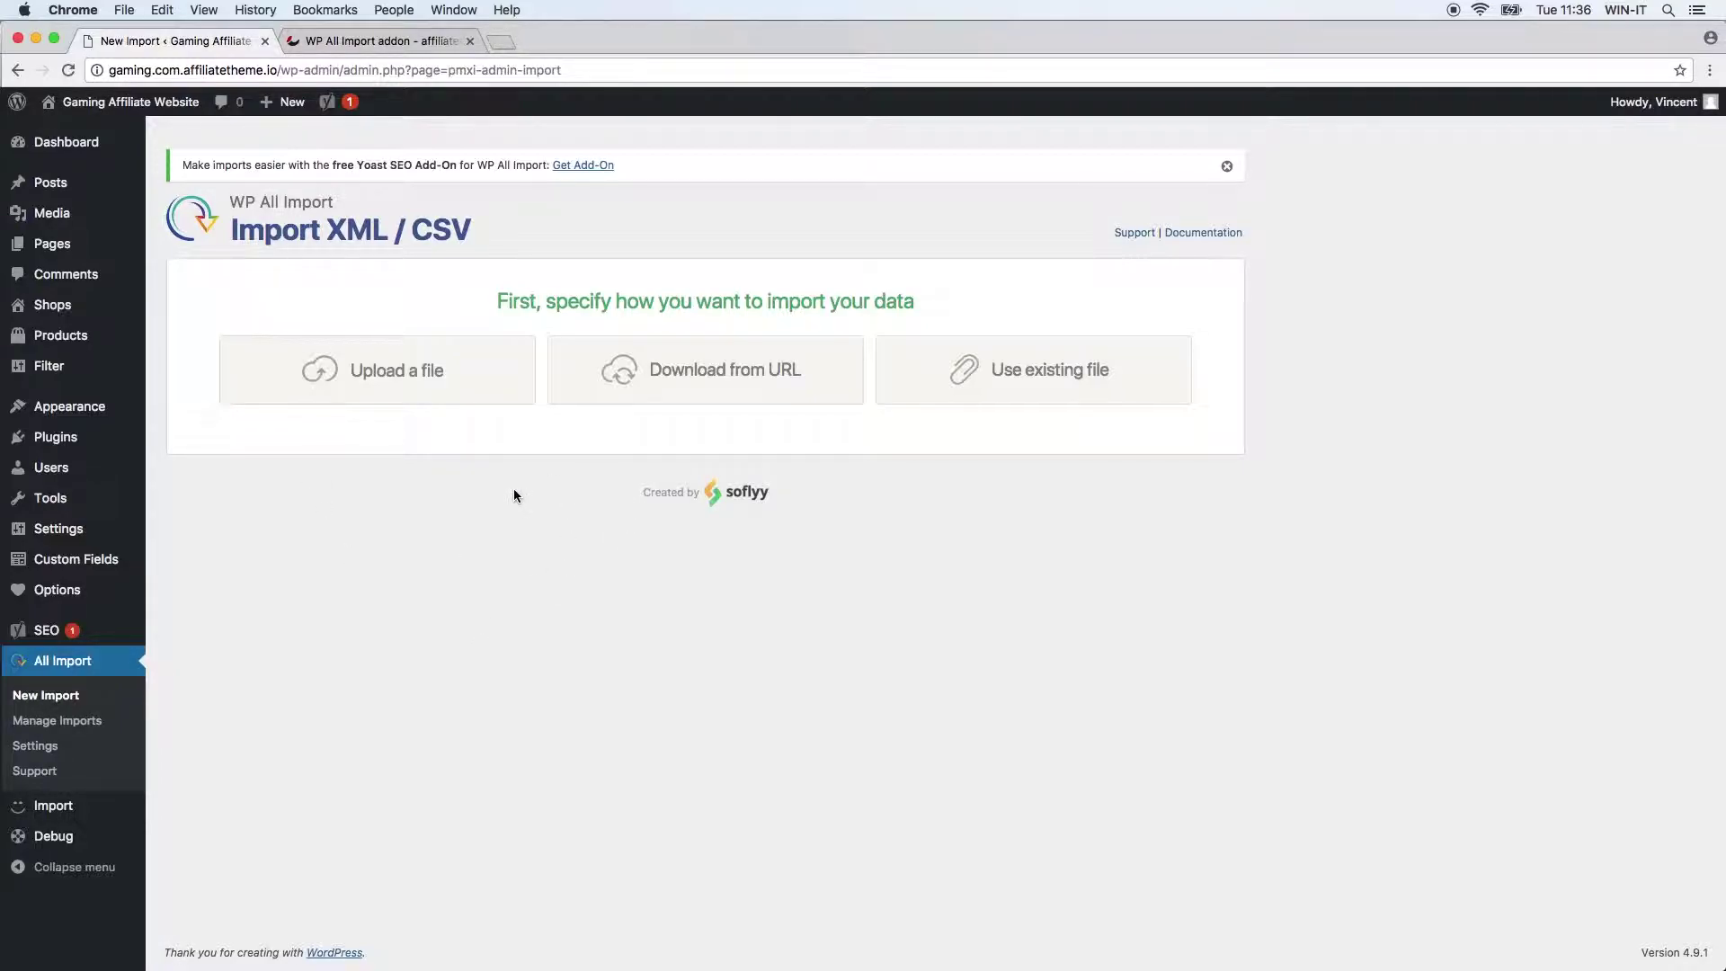
left_click(454, 379)
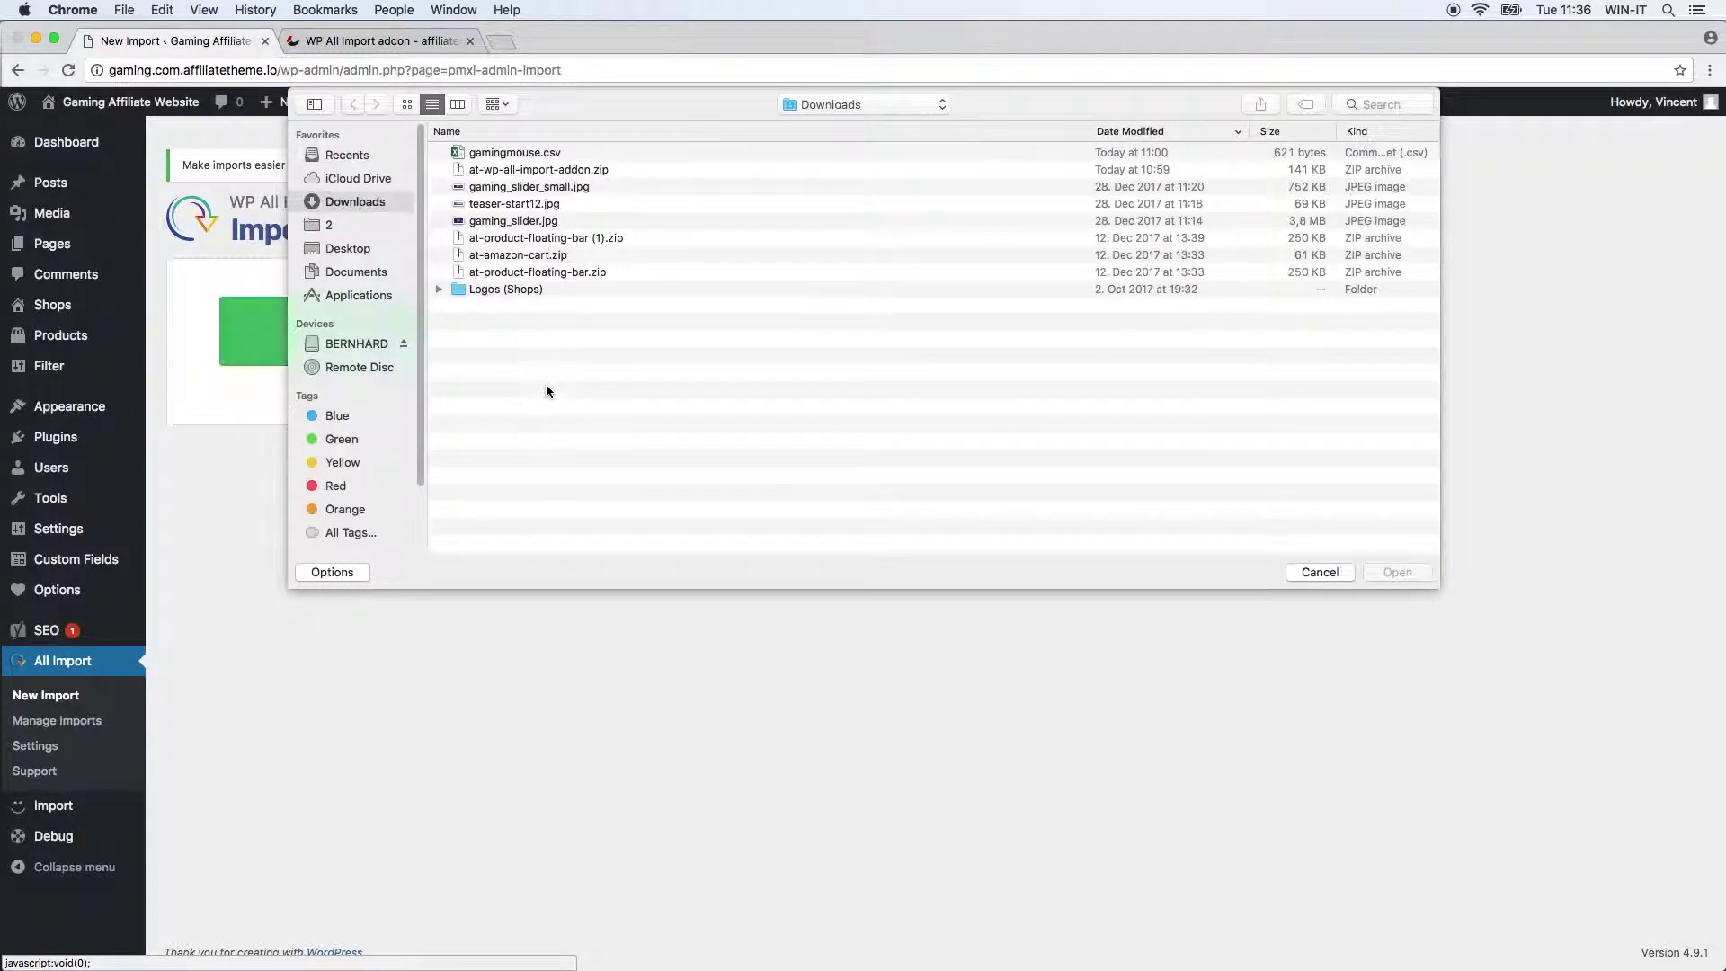
left_click(548, 152)
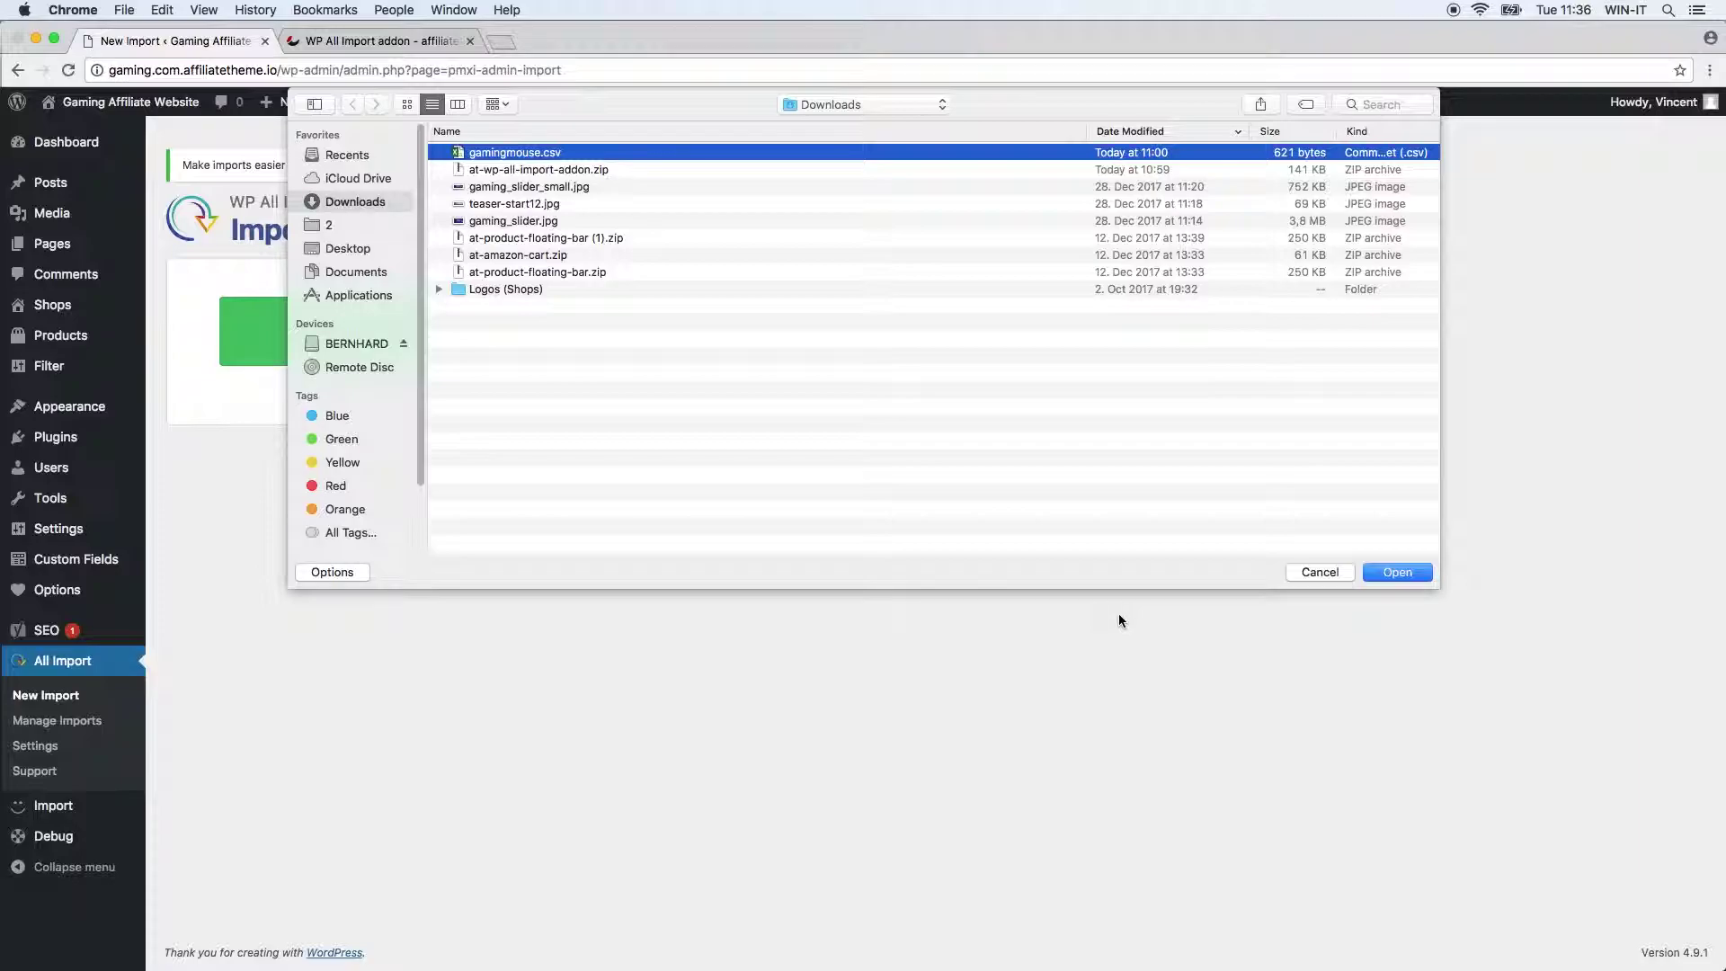
key("Return")
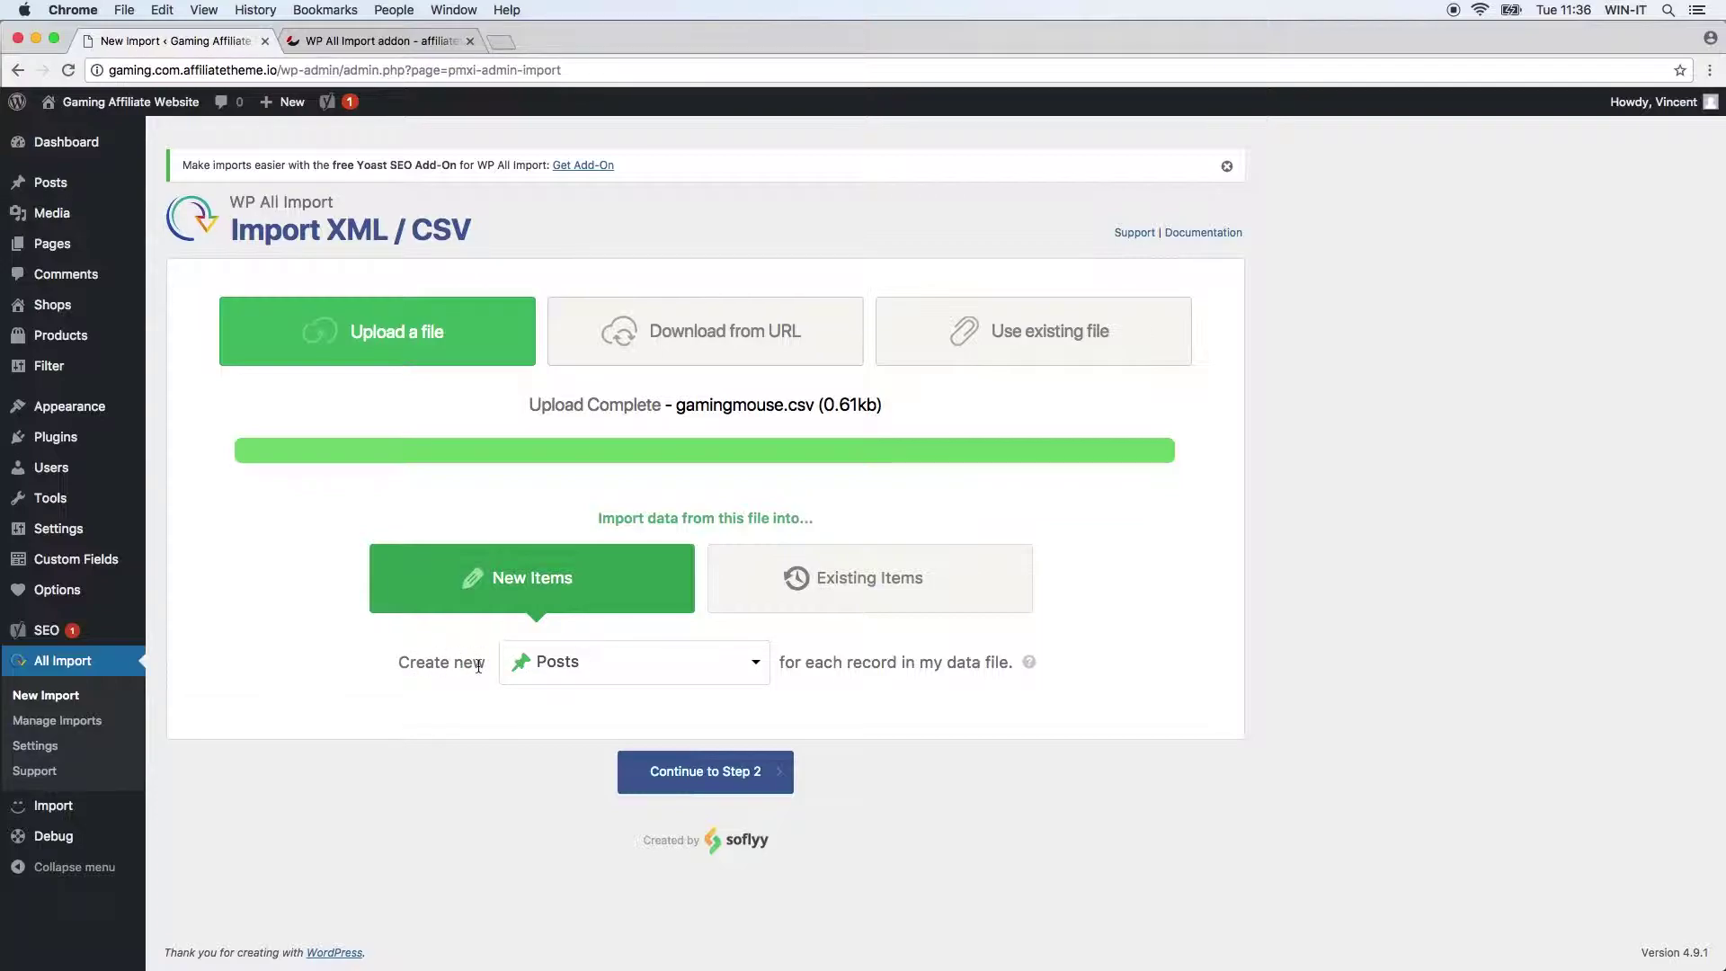
Set the import to create new Products for each record and continue to Step 2.
left_click(575, 665)
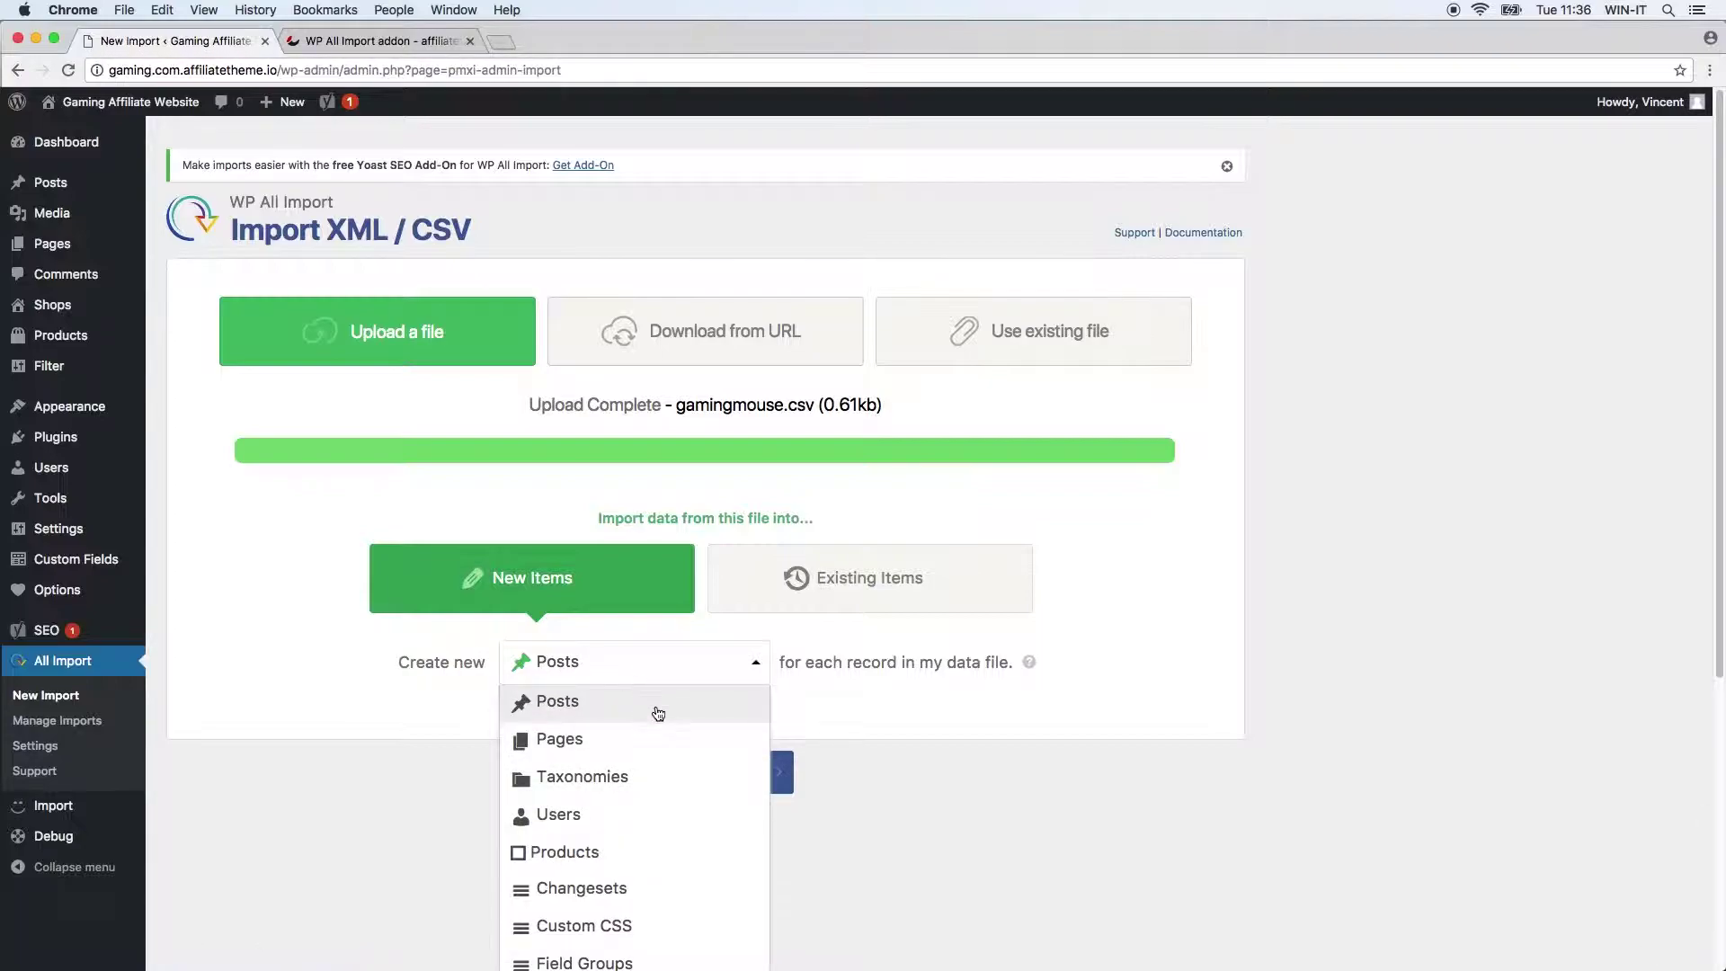
left_click(635, 854)
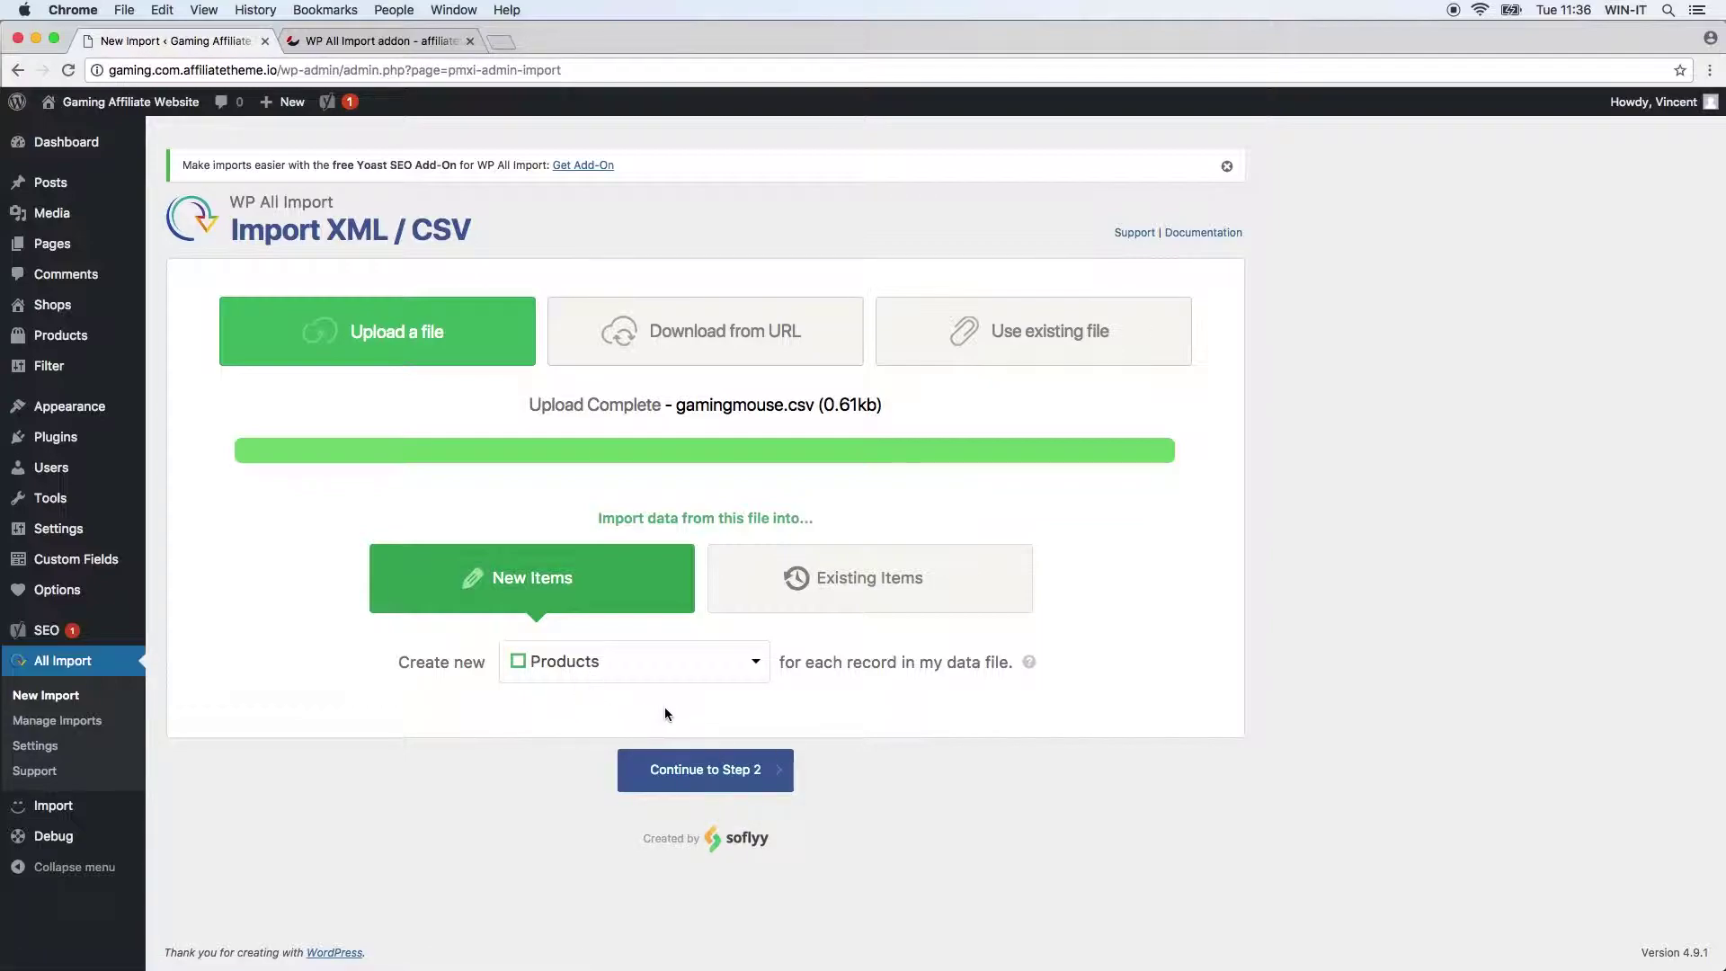
left_click(720, 771)
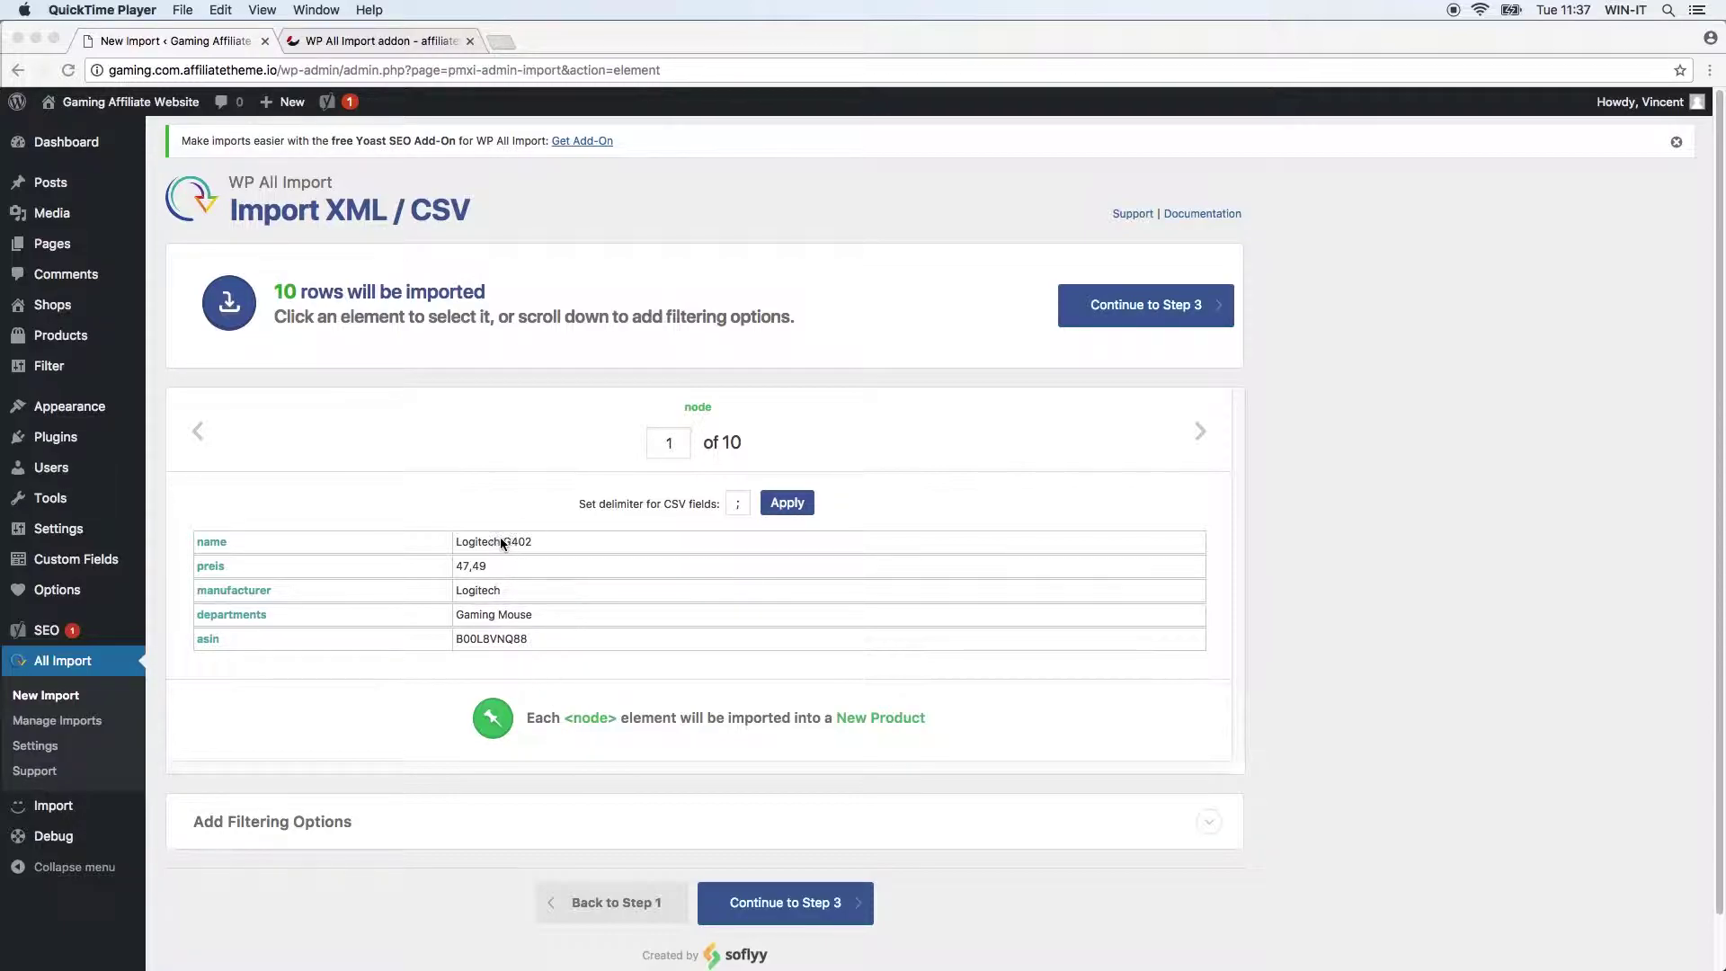
Preview record 2, set the CSV delimiter to ';', and continue to Step 3.
left_click(446, 506)
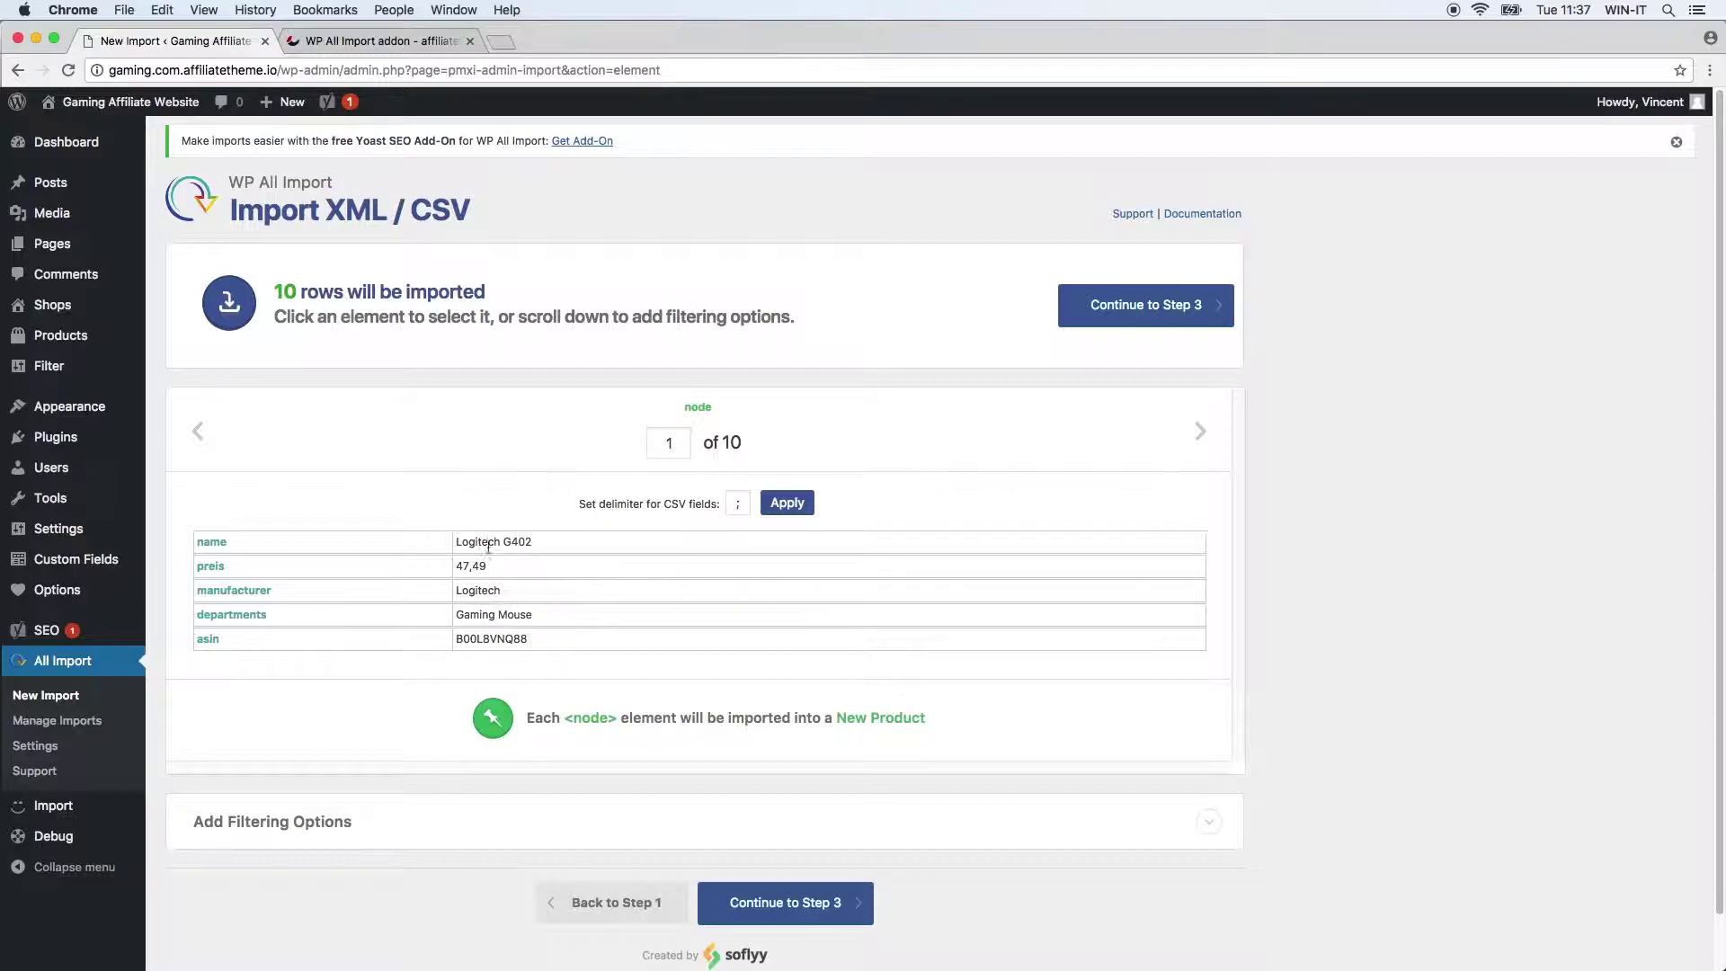
left_click(1199, 432)
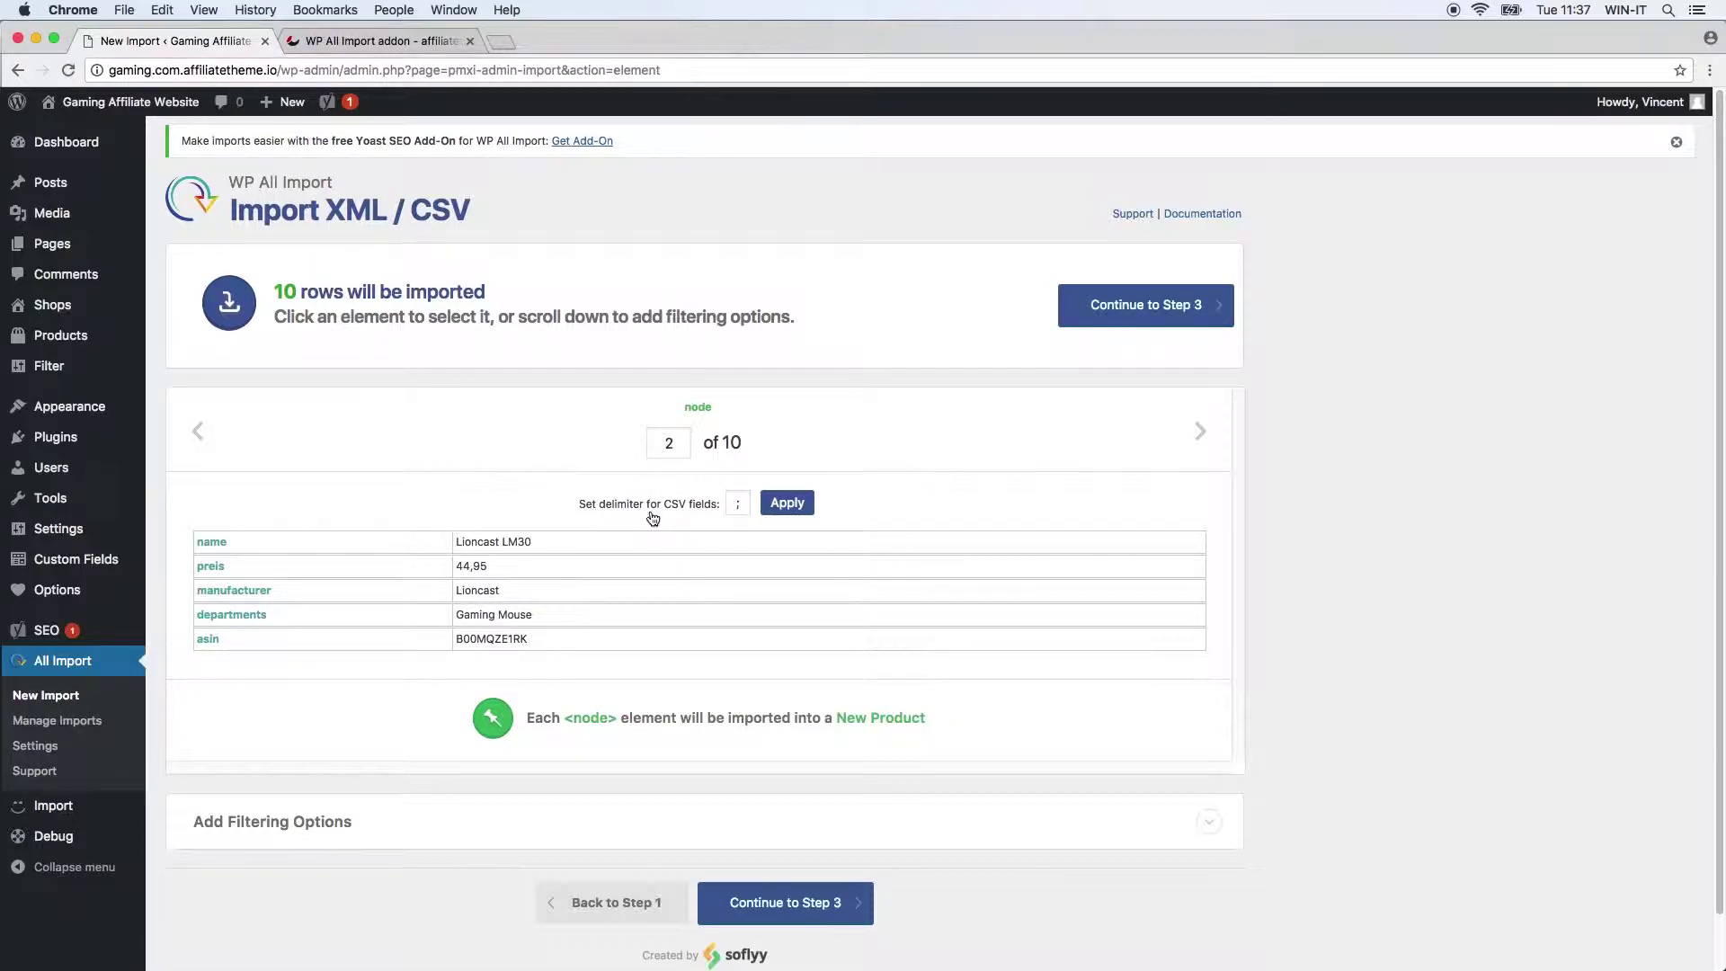
left_click(743, 505)
type(";")
left_click(742, 504)
left_click(897, 496)
left_click(814, 915)
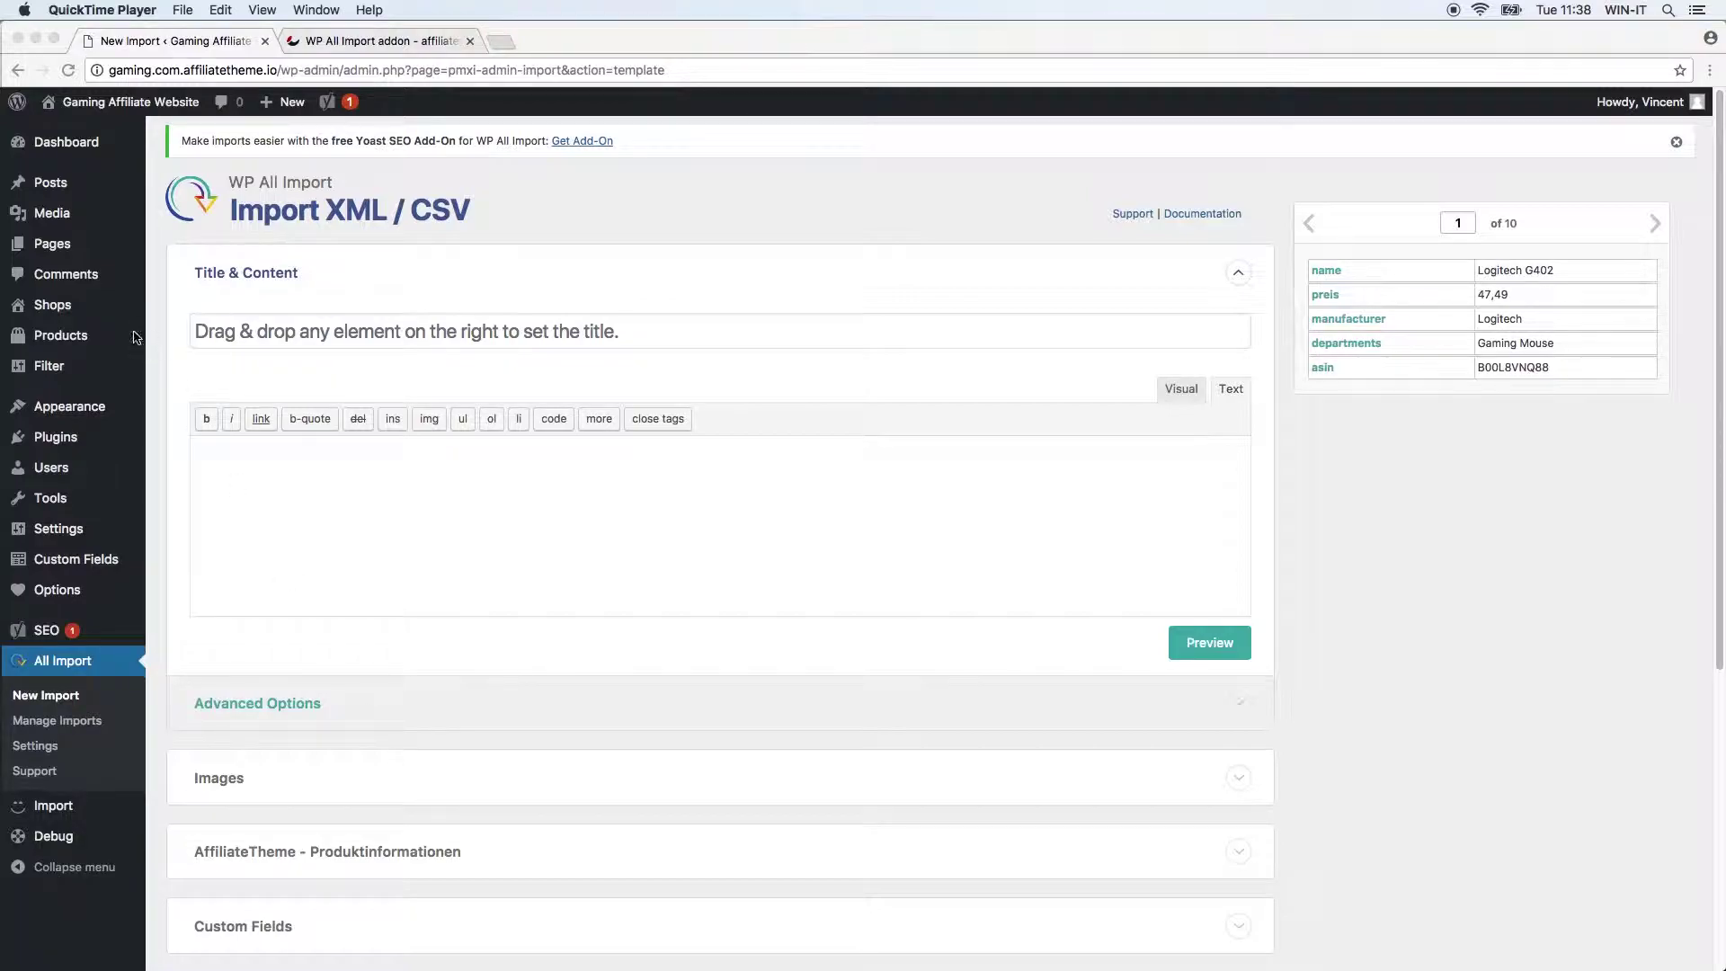
Drag the CSV name element into the Title field so it reads {name[1]}.
left_click(290, 378)
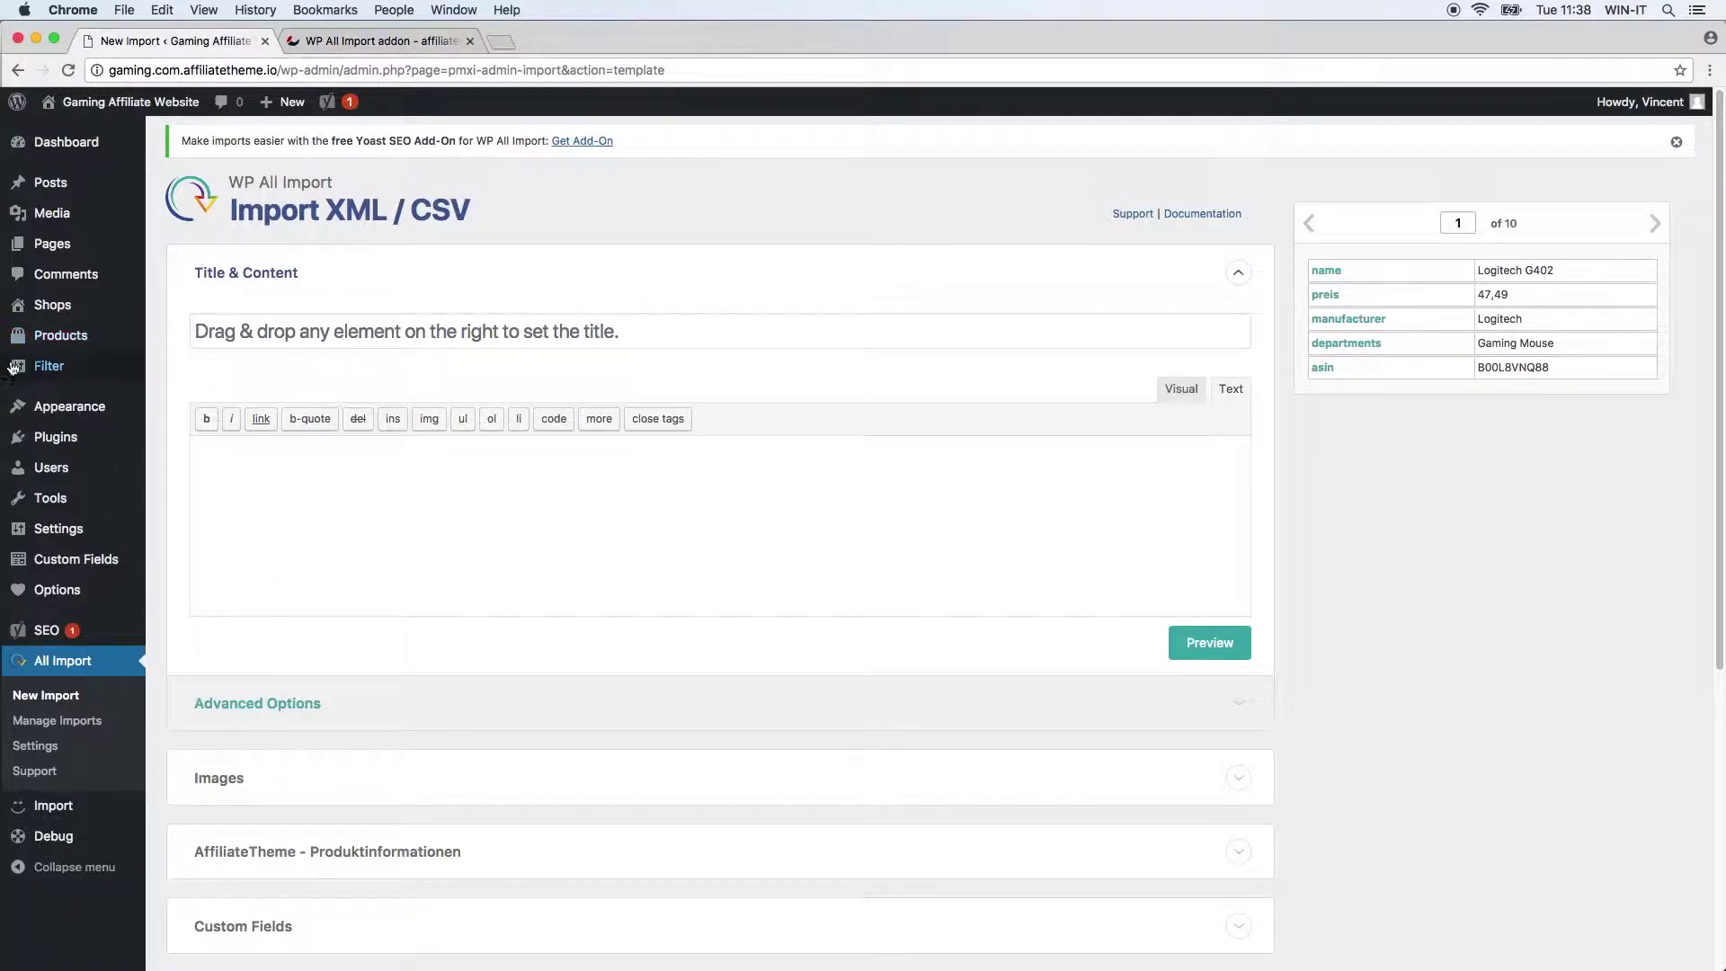
mouse_move(76, 338)
scroll(540, 746, "down", 2)
scroll(406, 733, "down", 5)
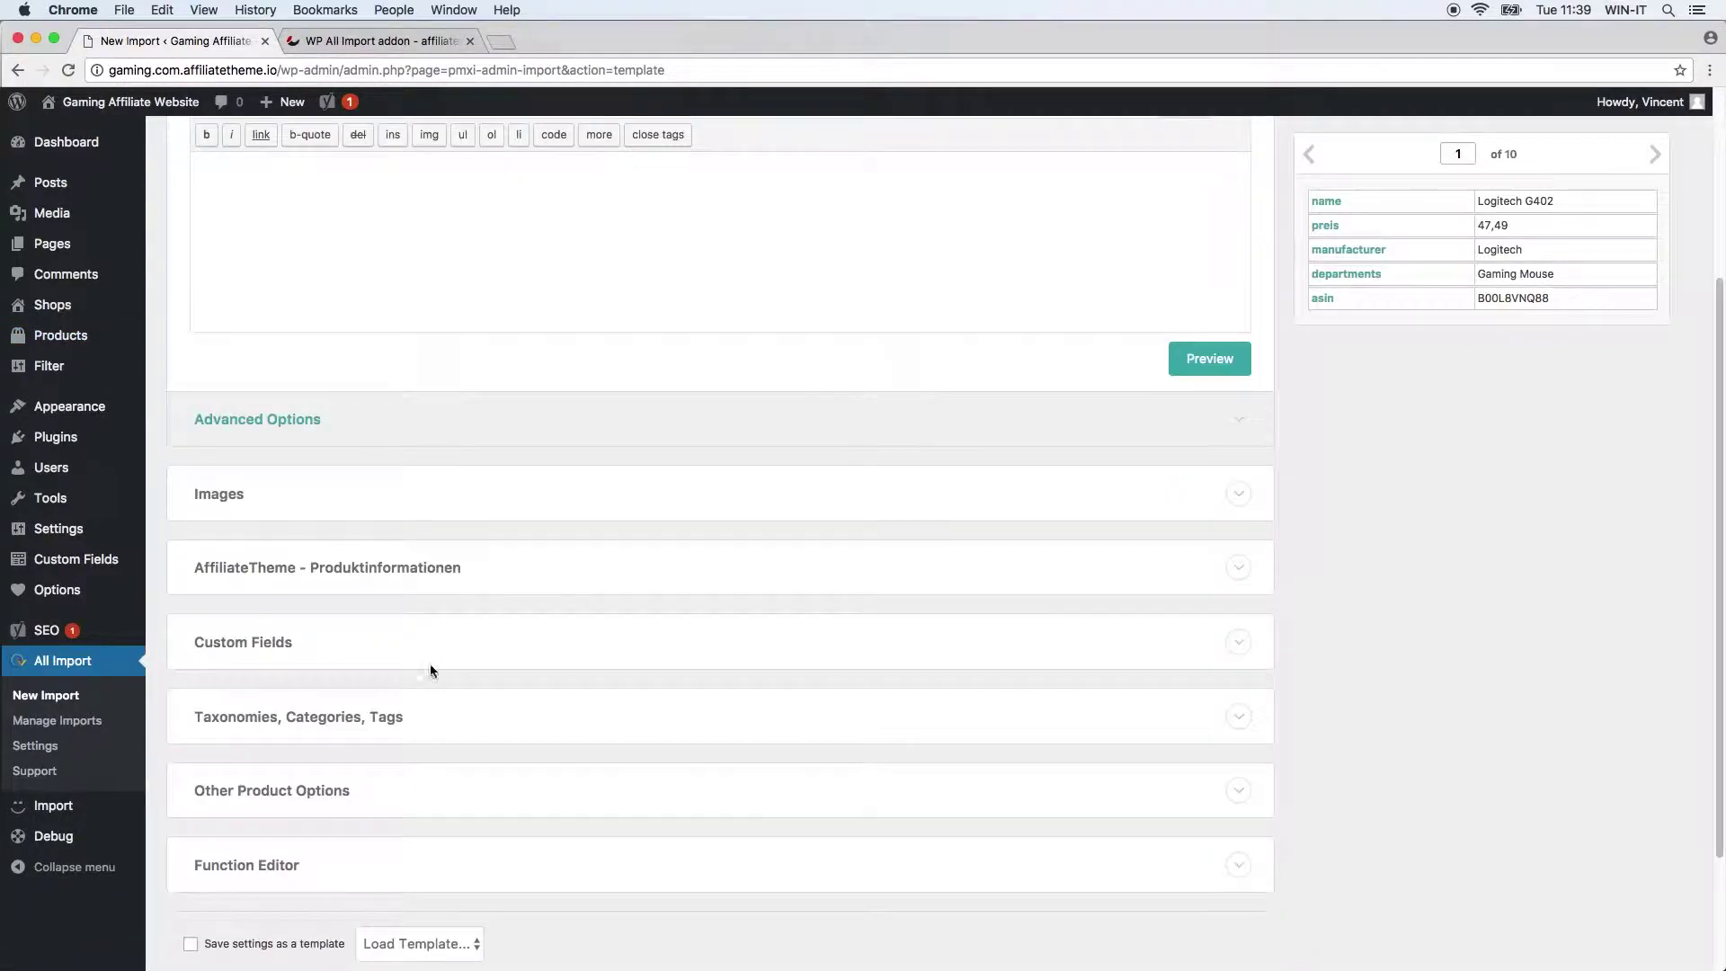
left_click(422, 574)
scroll(413, 743, "up", 5)
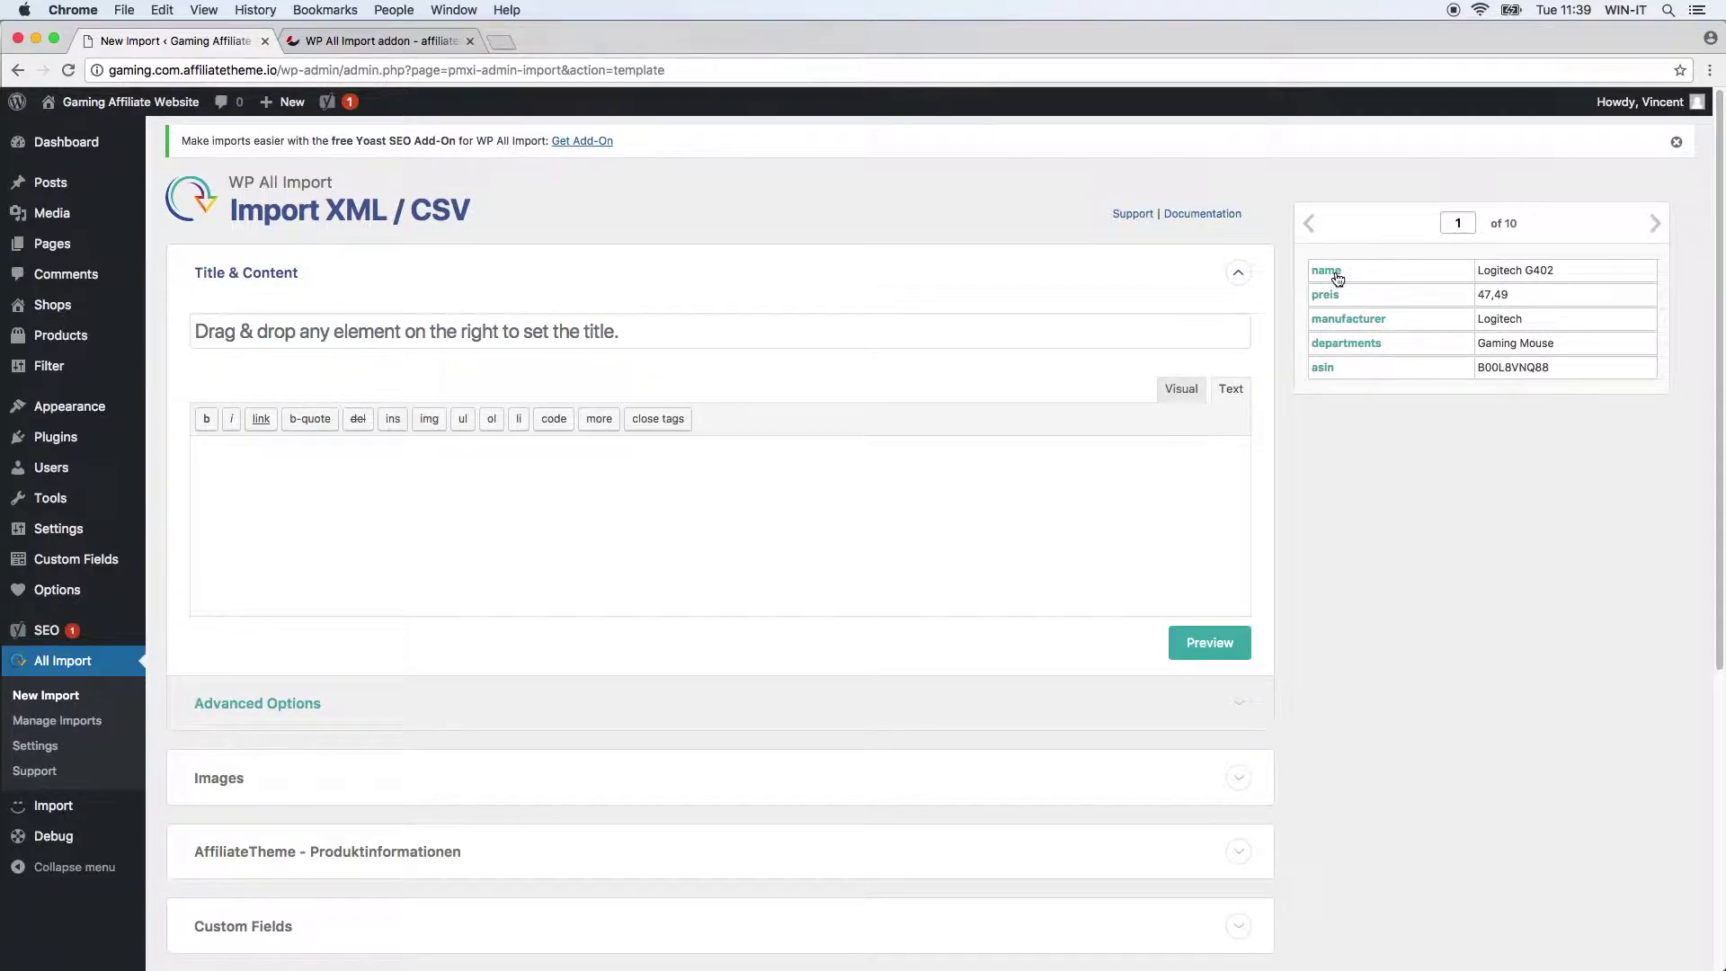
left_click_drag(1338, 278, 556, 329)
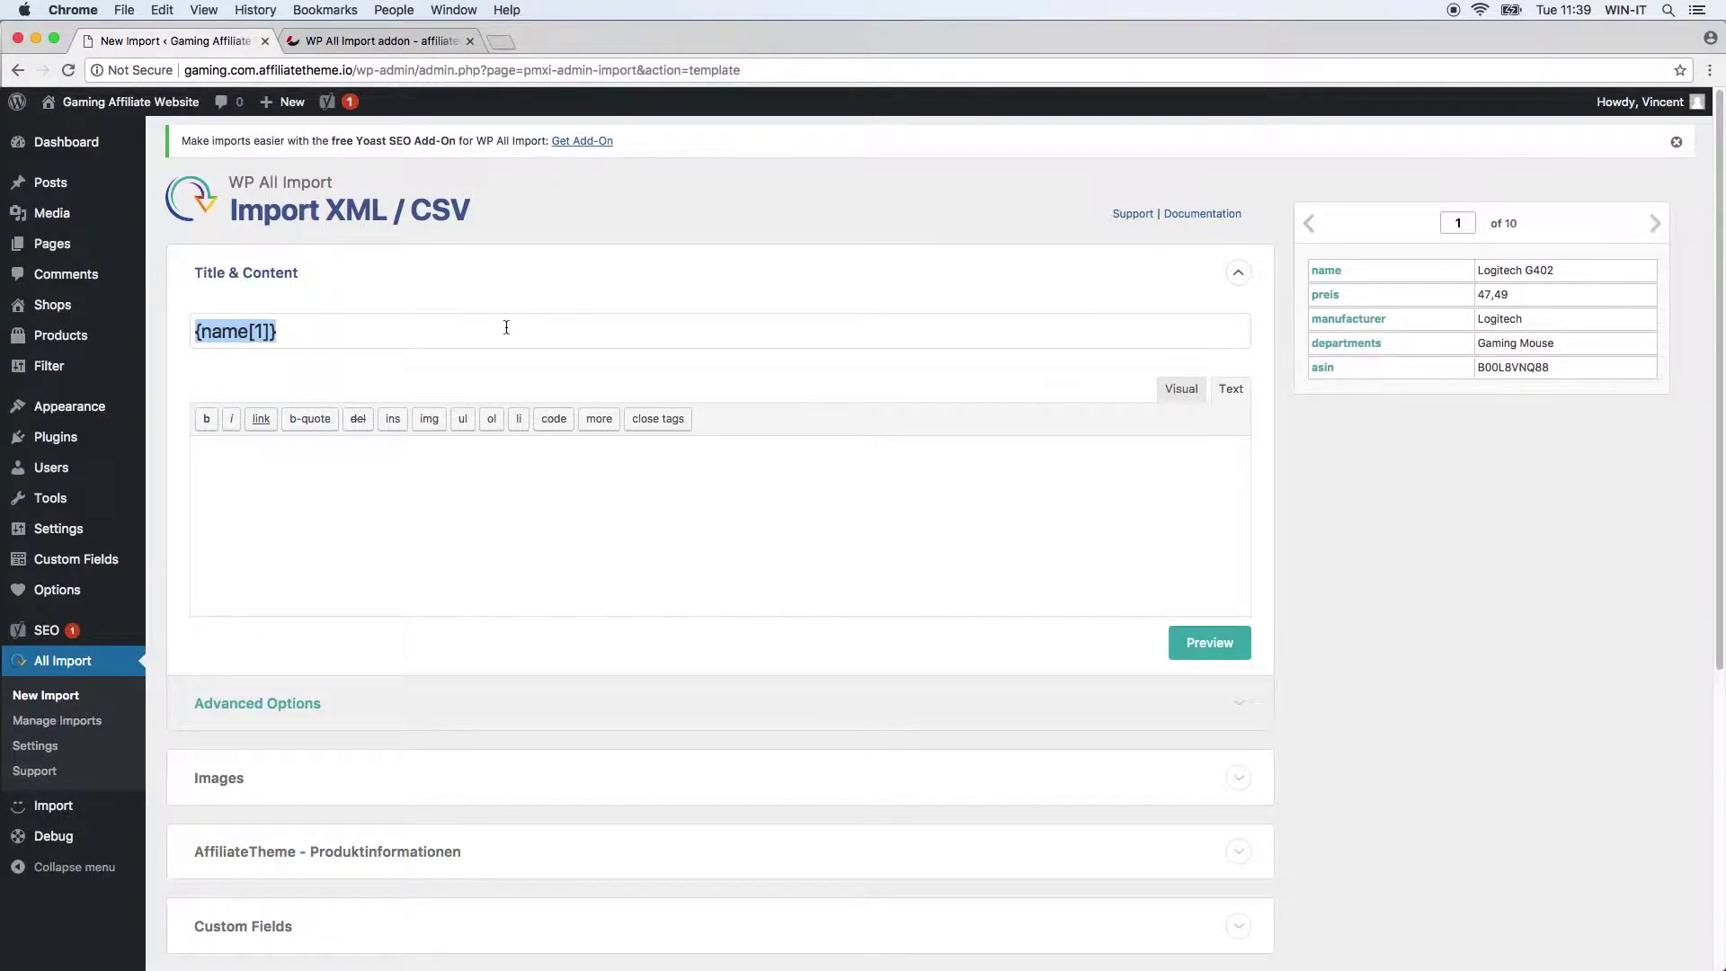
left_click(506, 327)
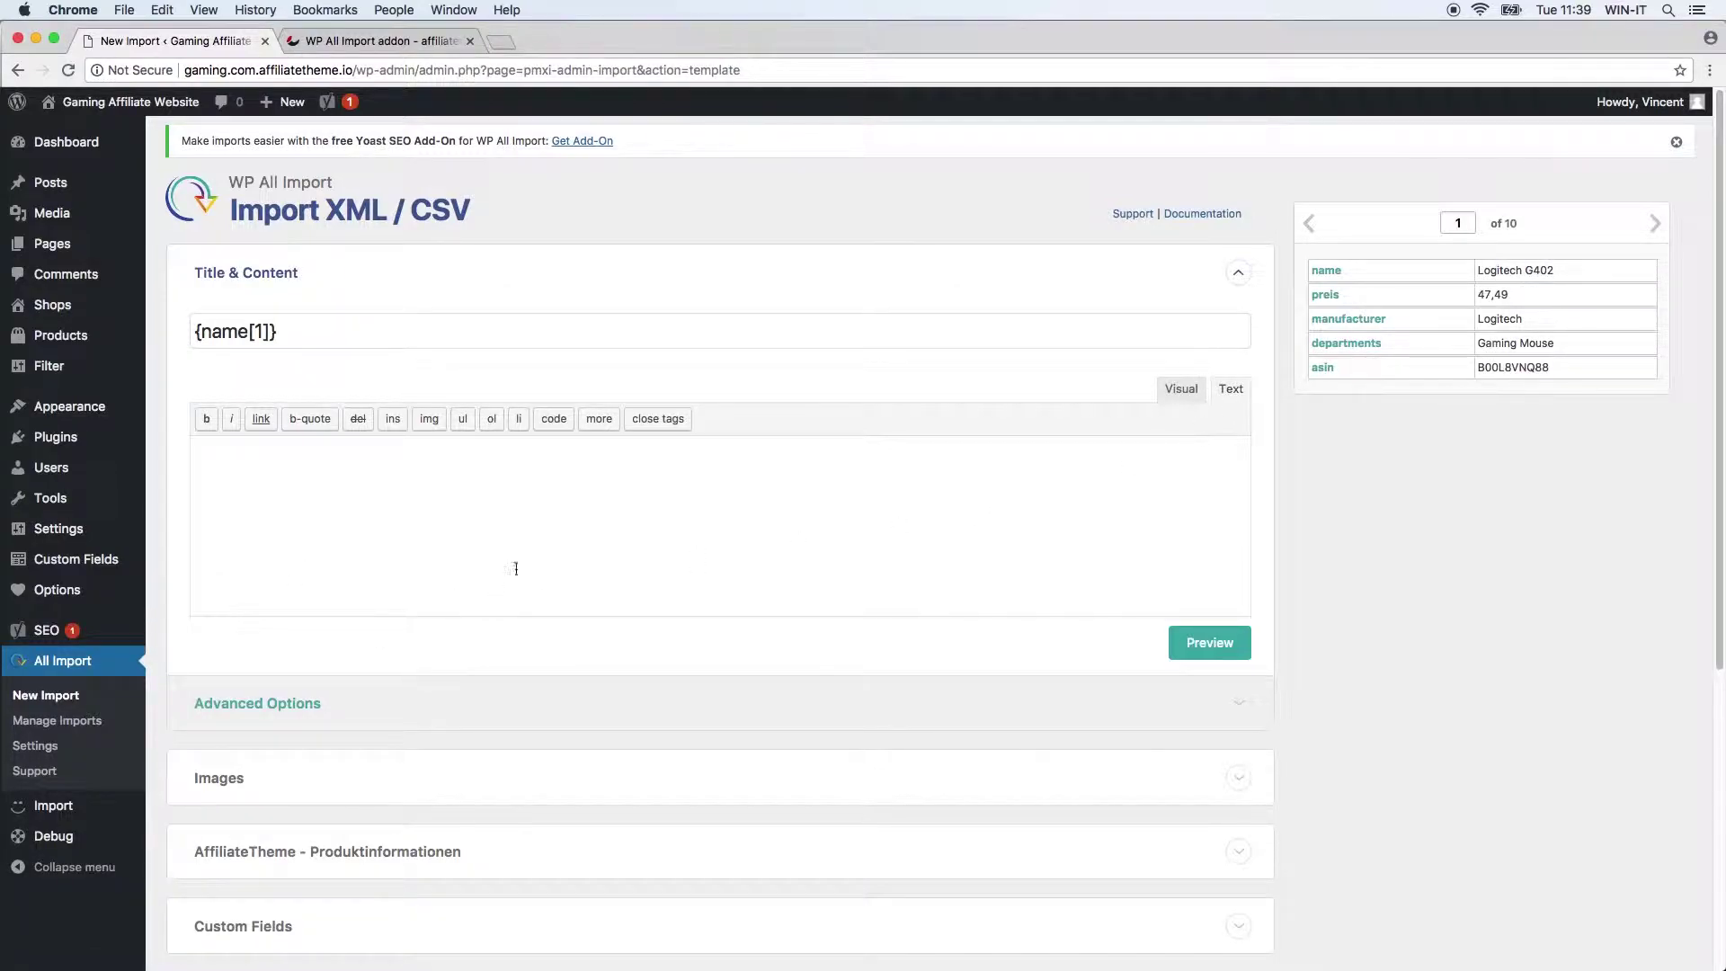
left_click(747, 565)
scroll(852, 609, "down", 3)
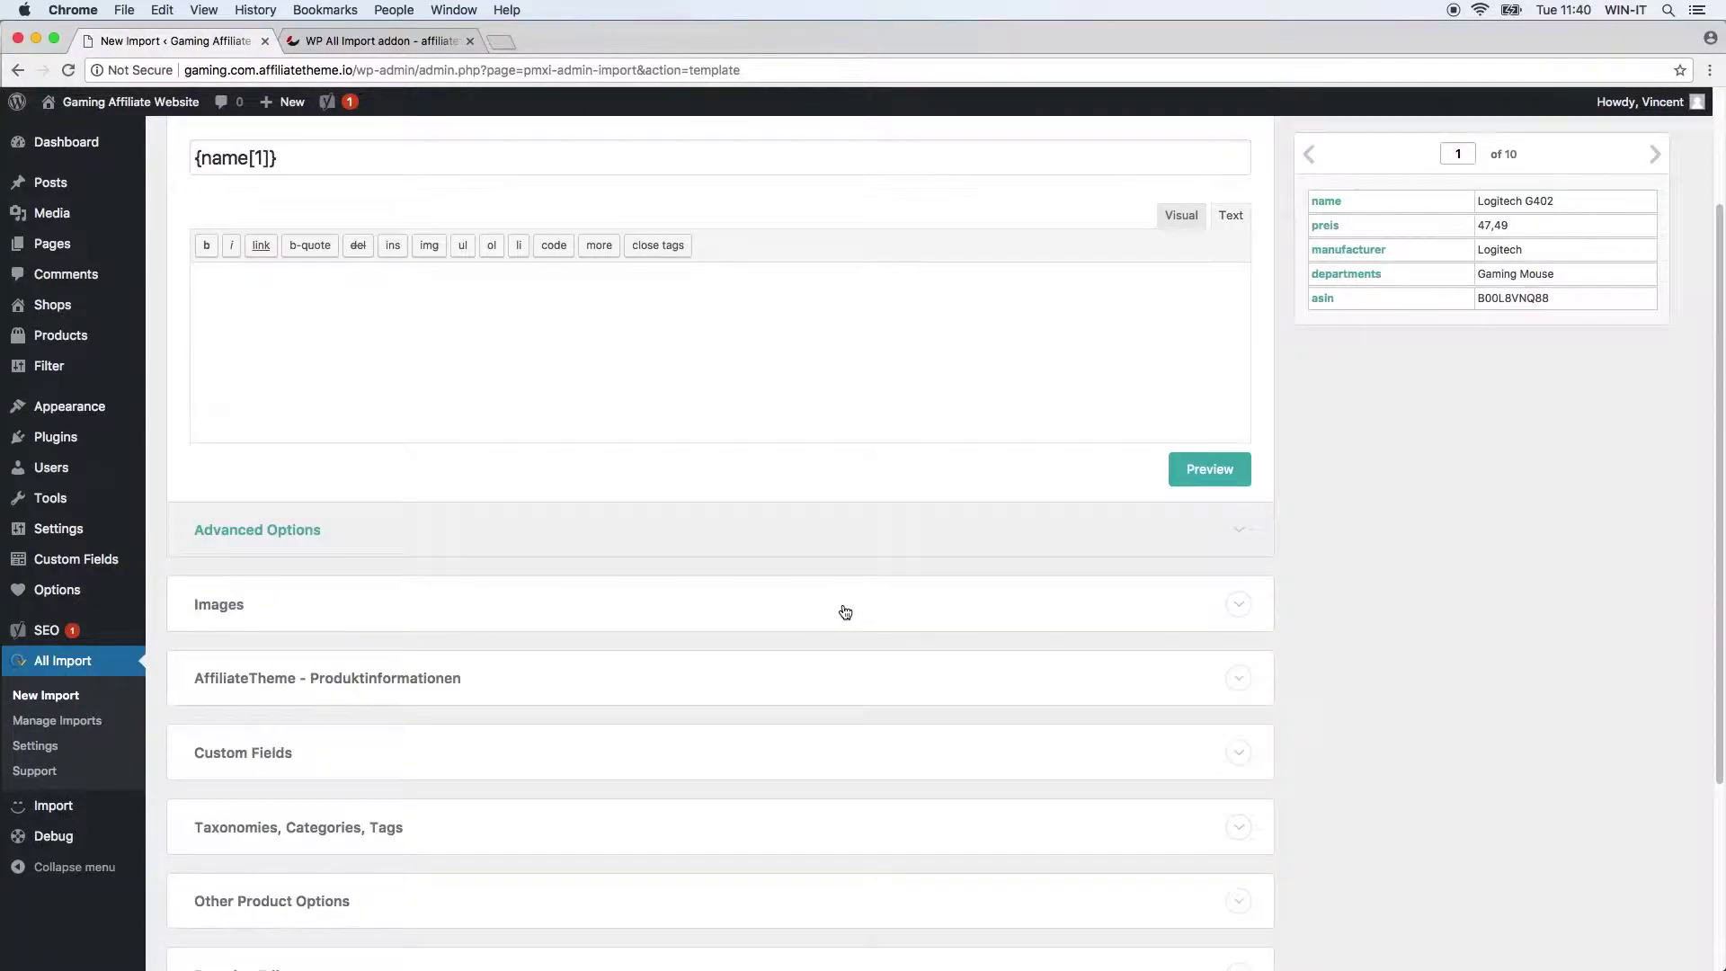
scroll(814, 672, "down", 1)
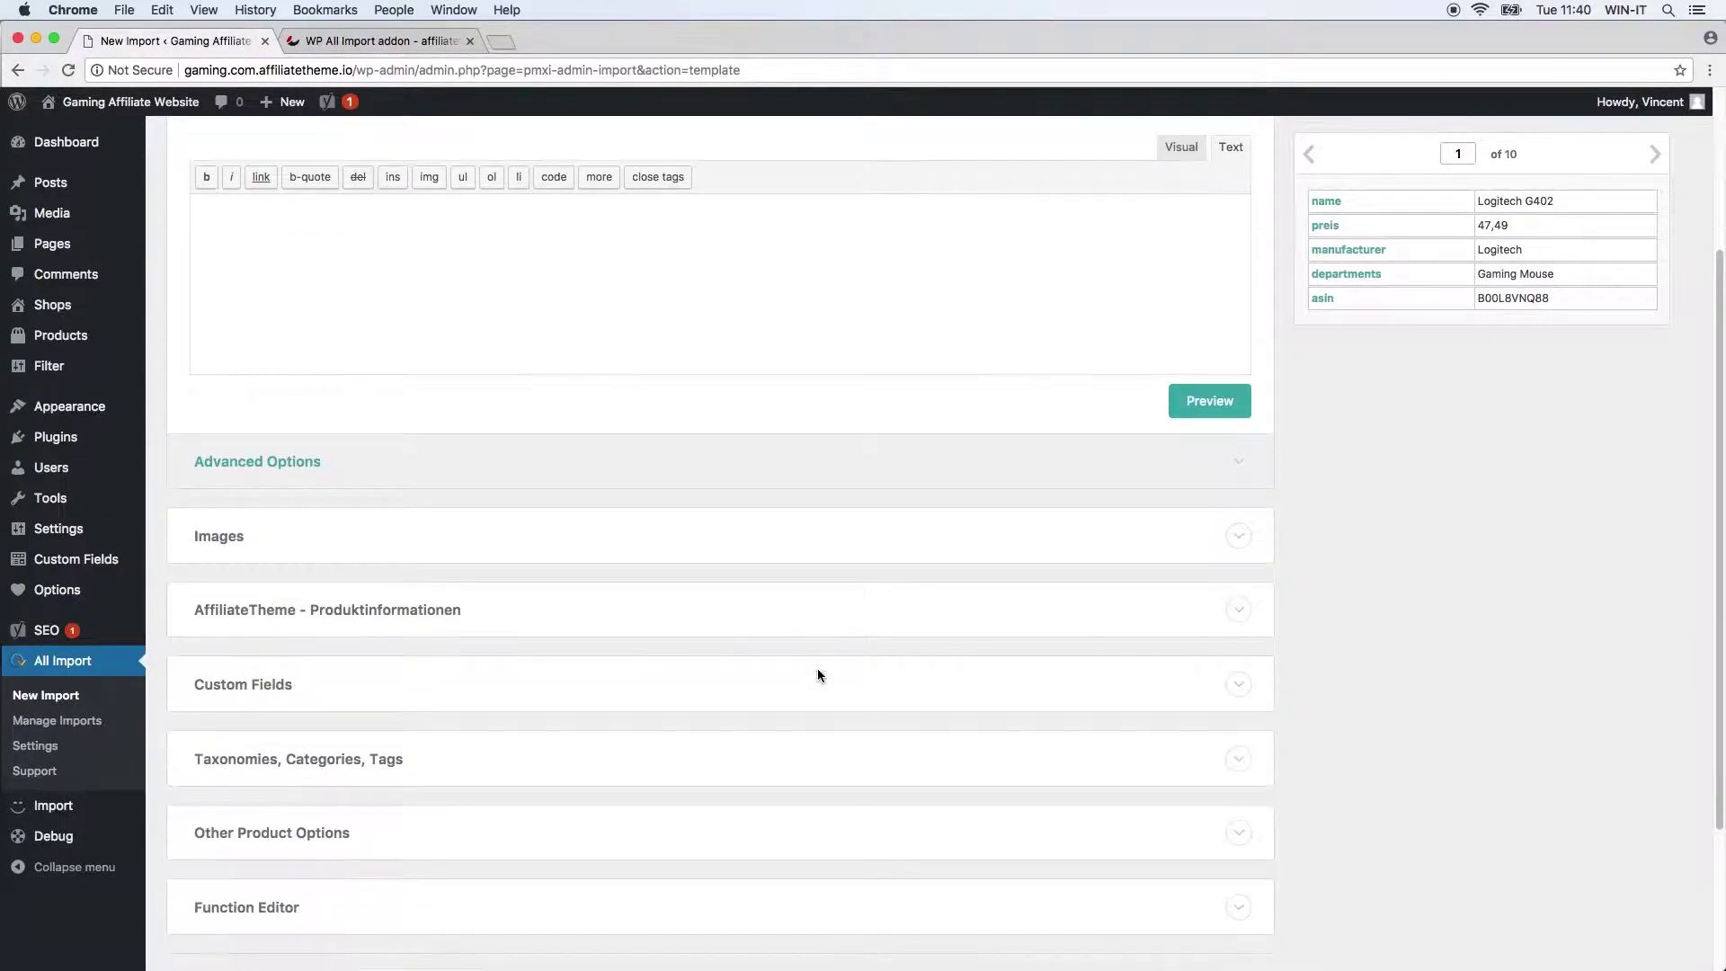
Map the preis column into AffiliateTheme's Preis (ohne Währung!) field as {preis[1]}.
left_click(671, 618)
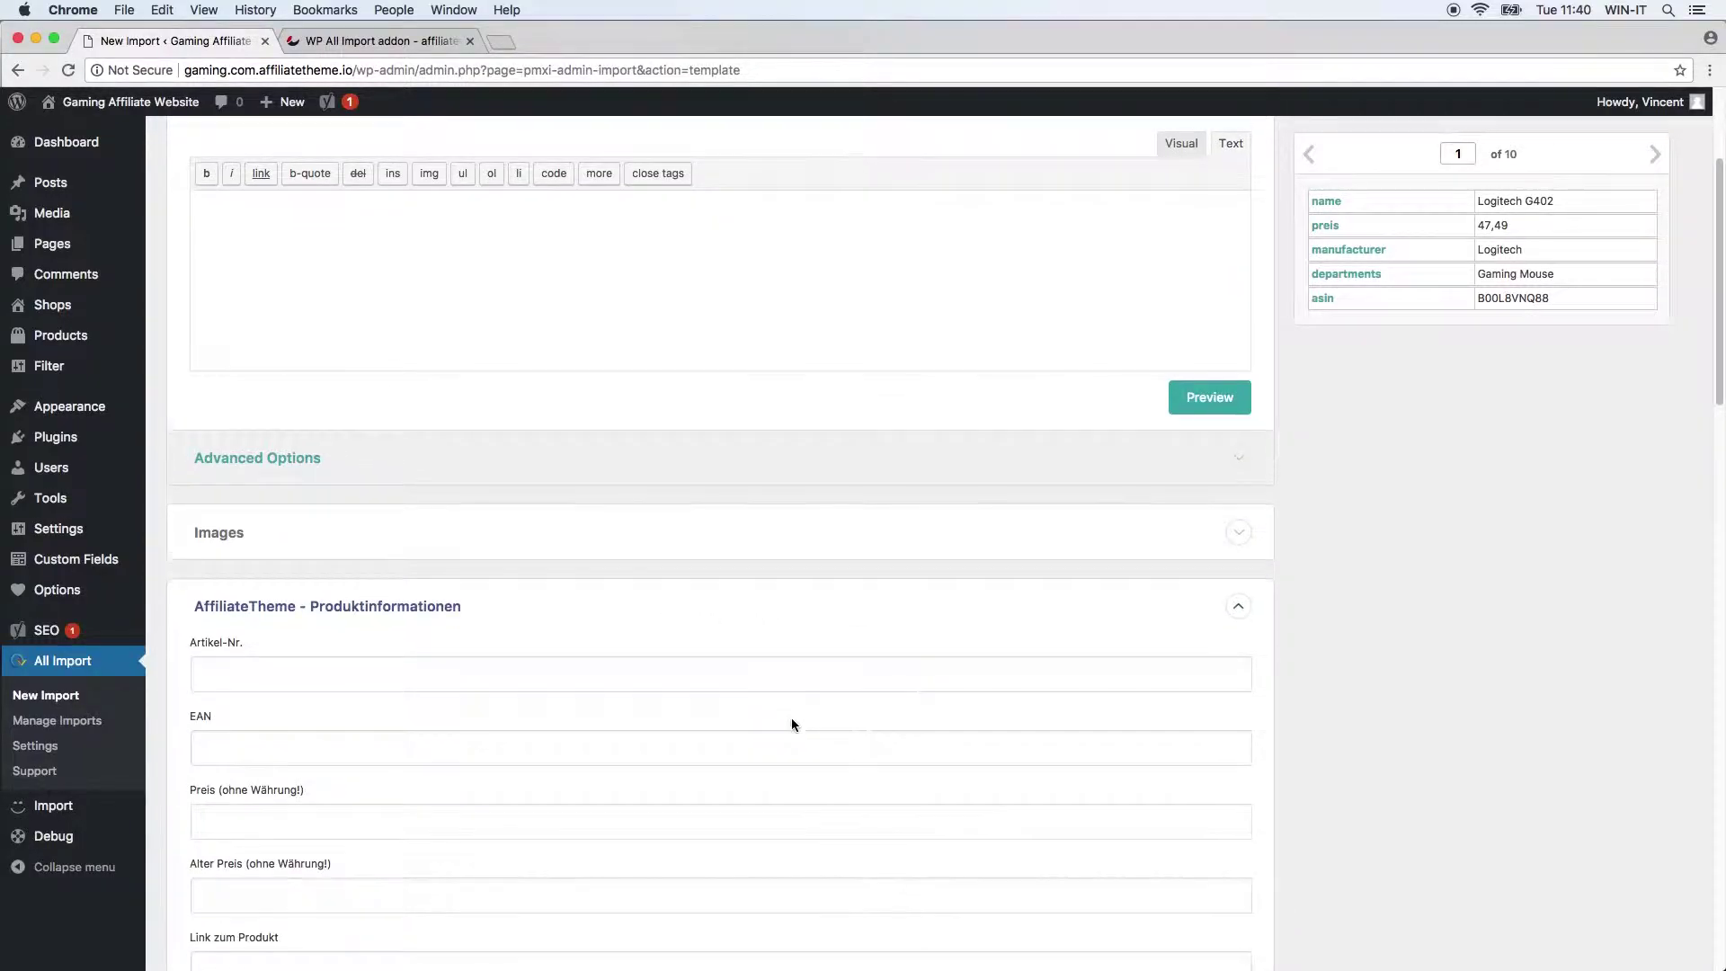
scroll(791, 717, "down", 2)
scroll(791, 719, "down", 1)
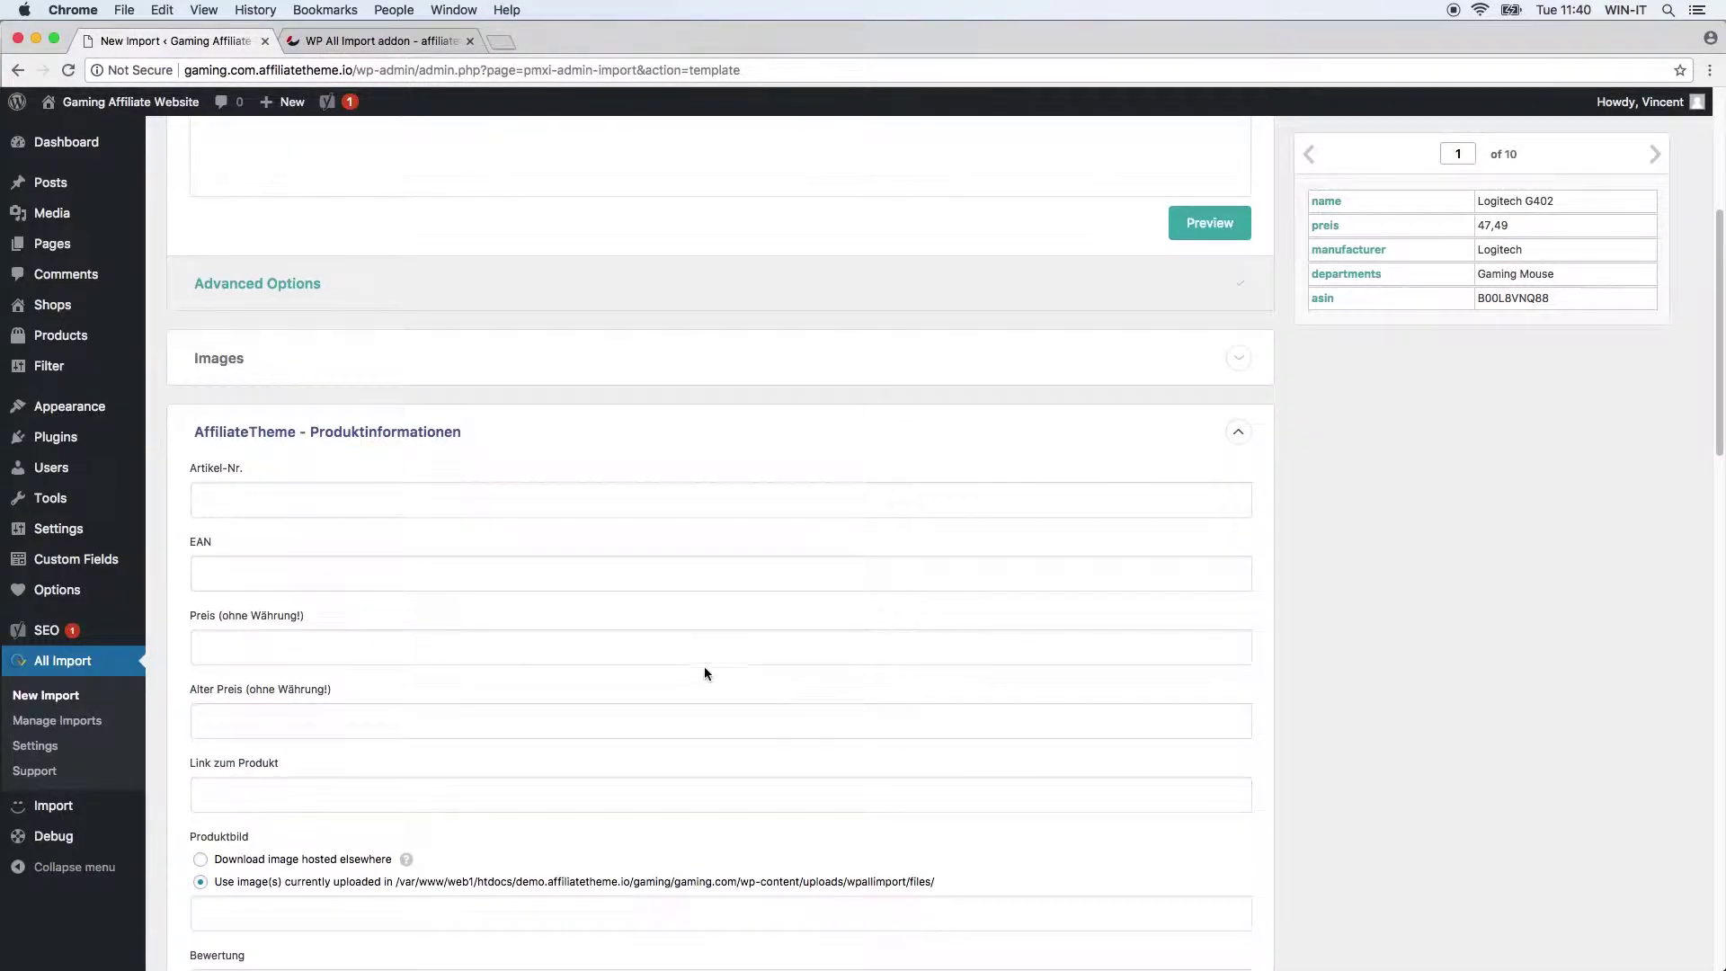
left_click(671, 645)
left_click_drag(1341, 239, 260, 649)
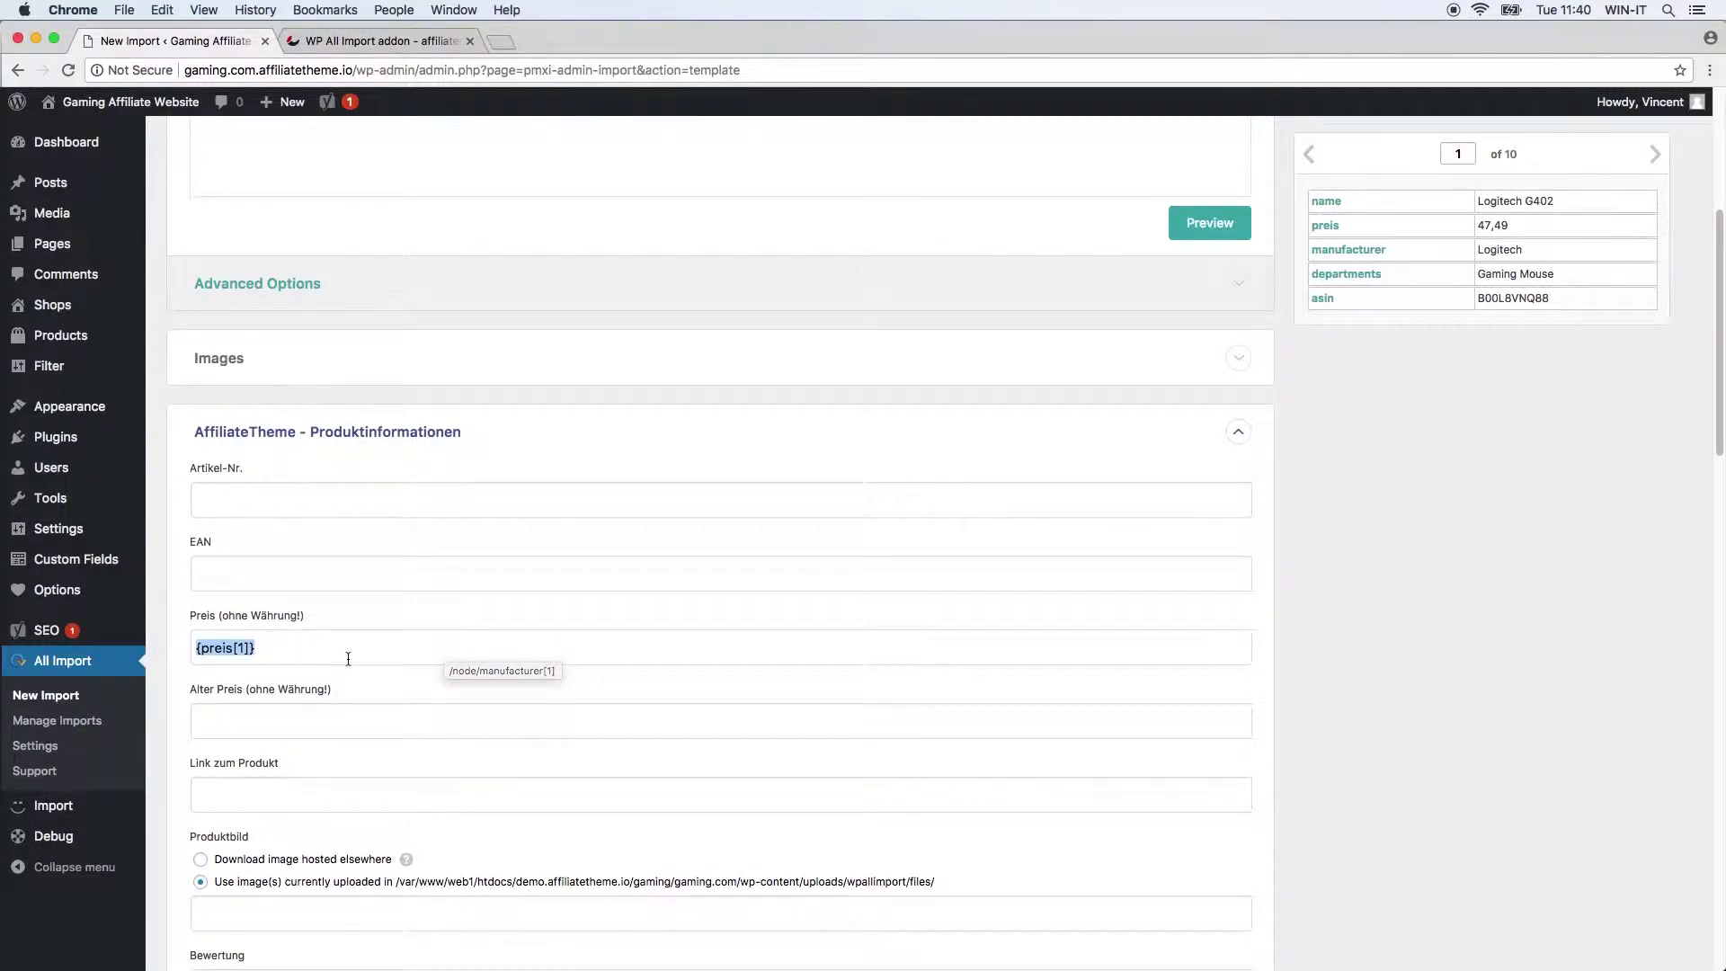
left_click(394, 646)
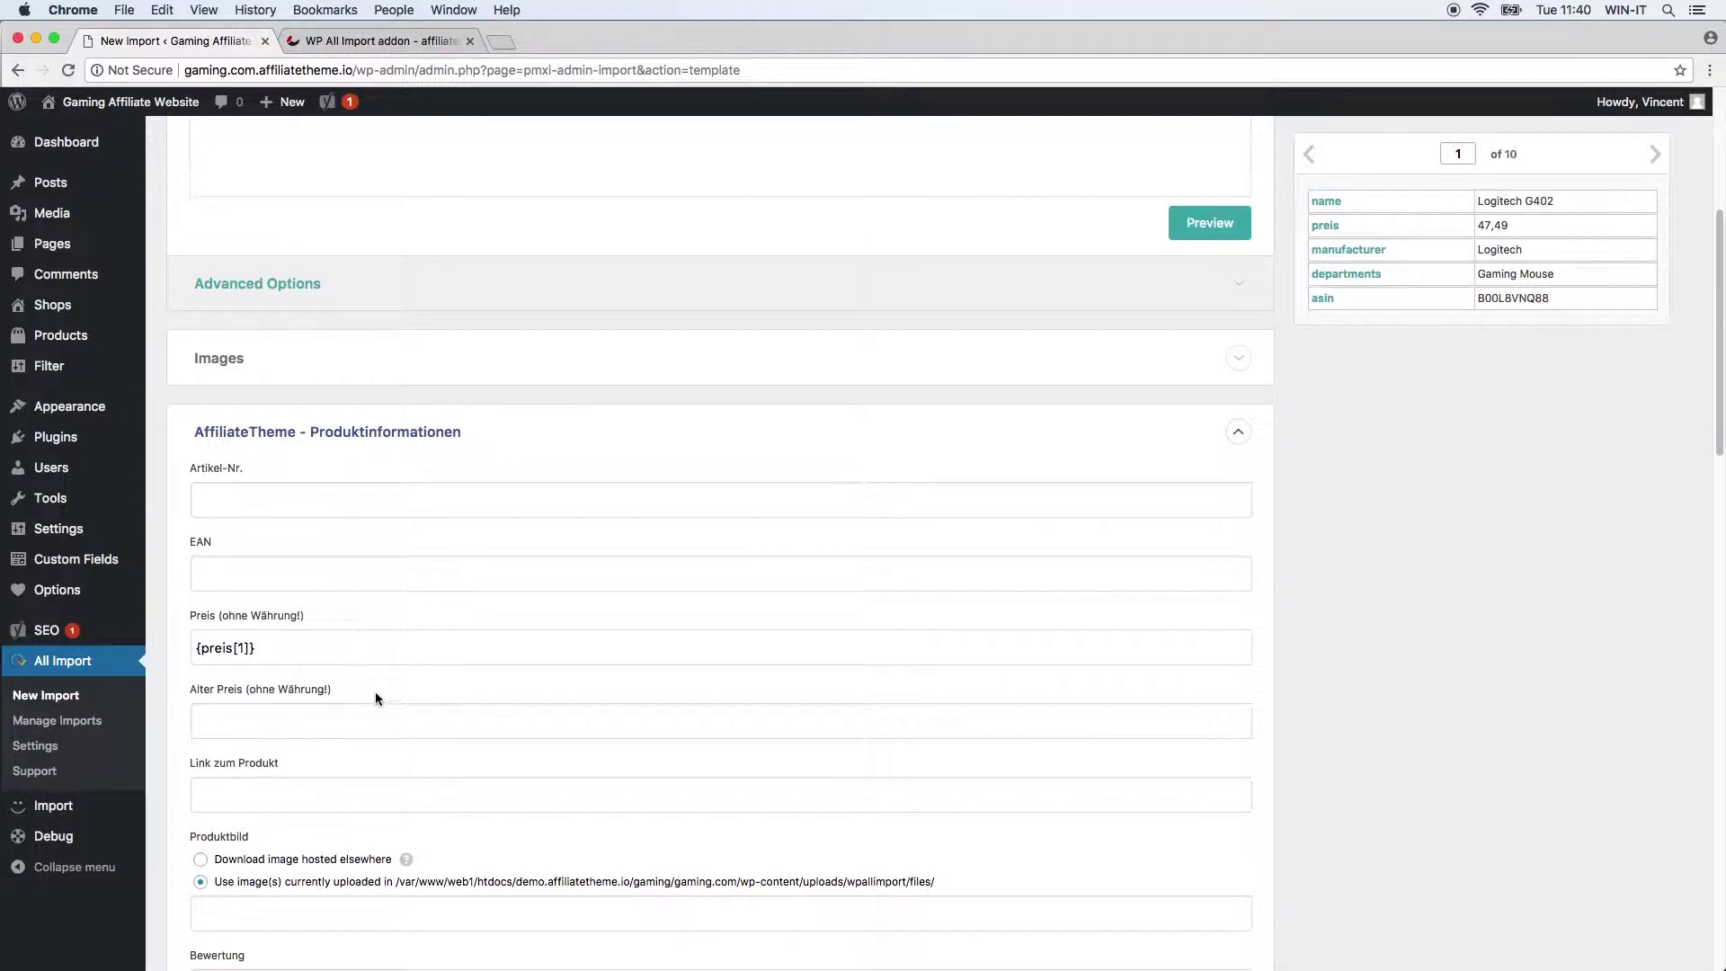
scroll(376, 692, "down", 3)
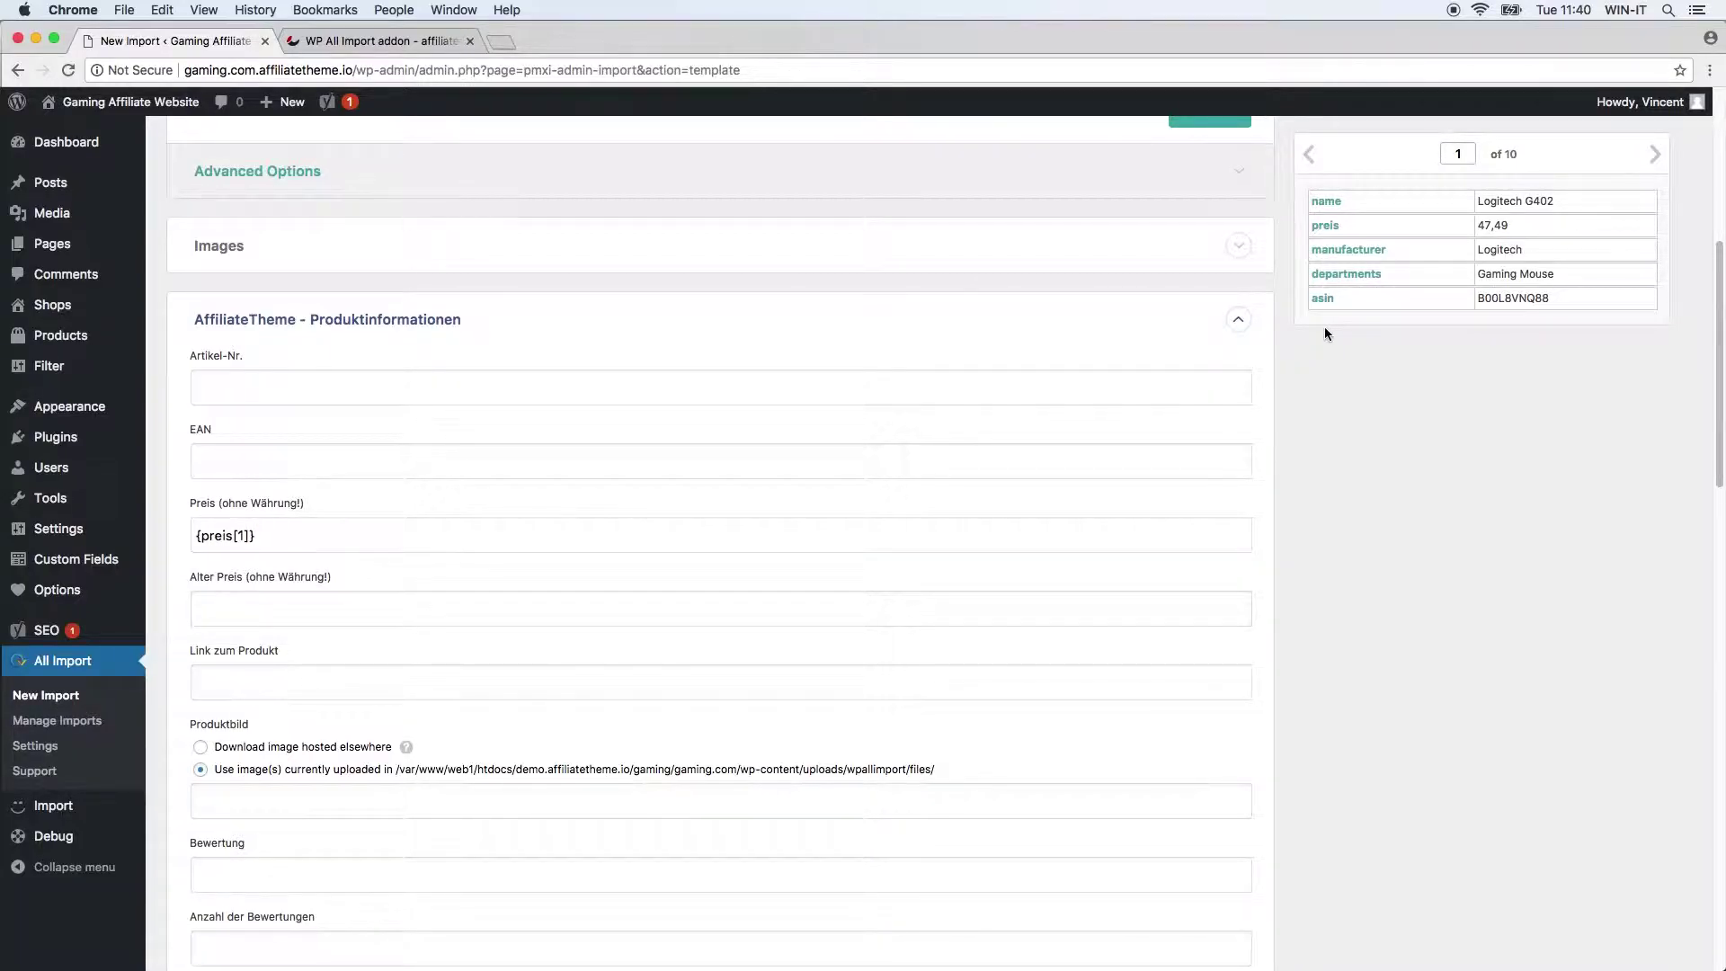
left_click(1238, 320)
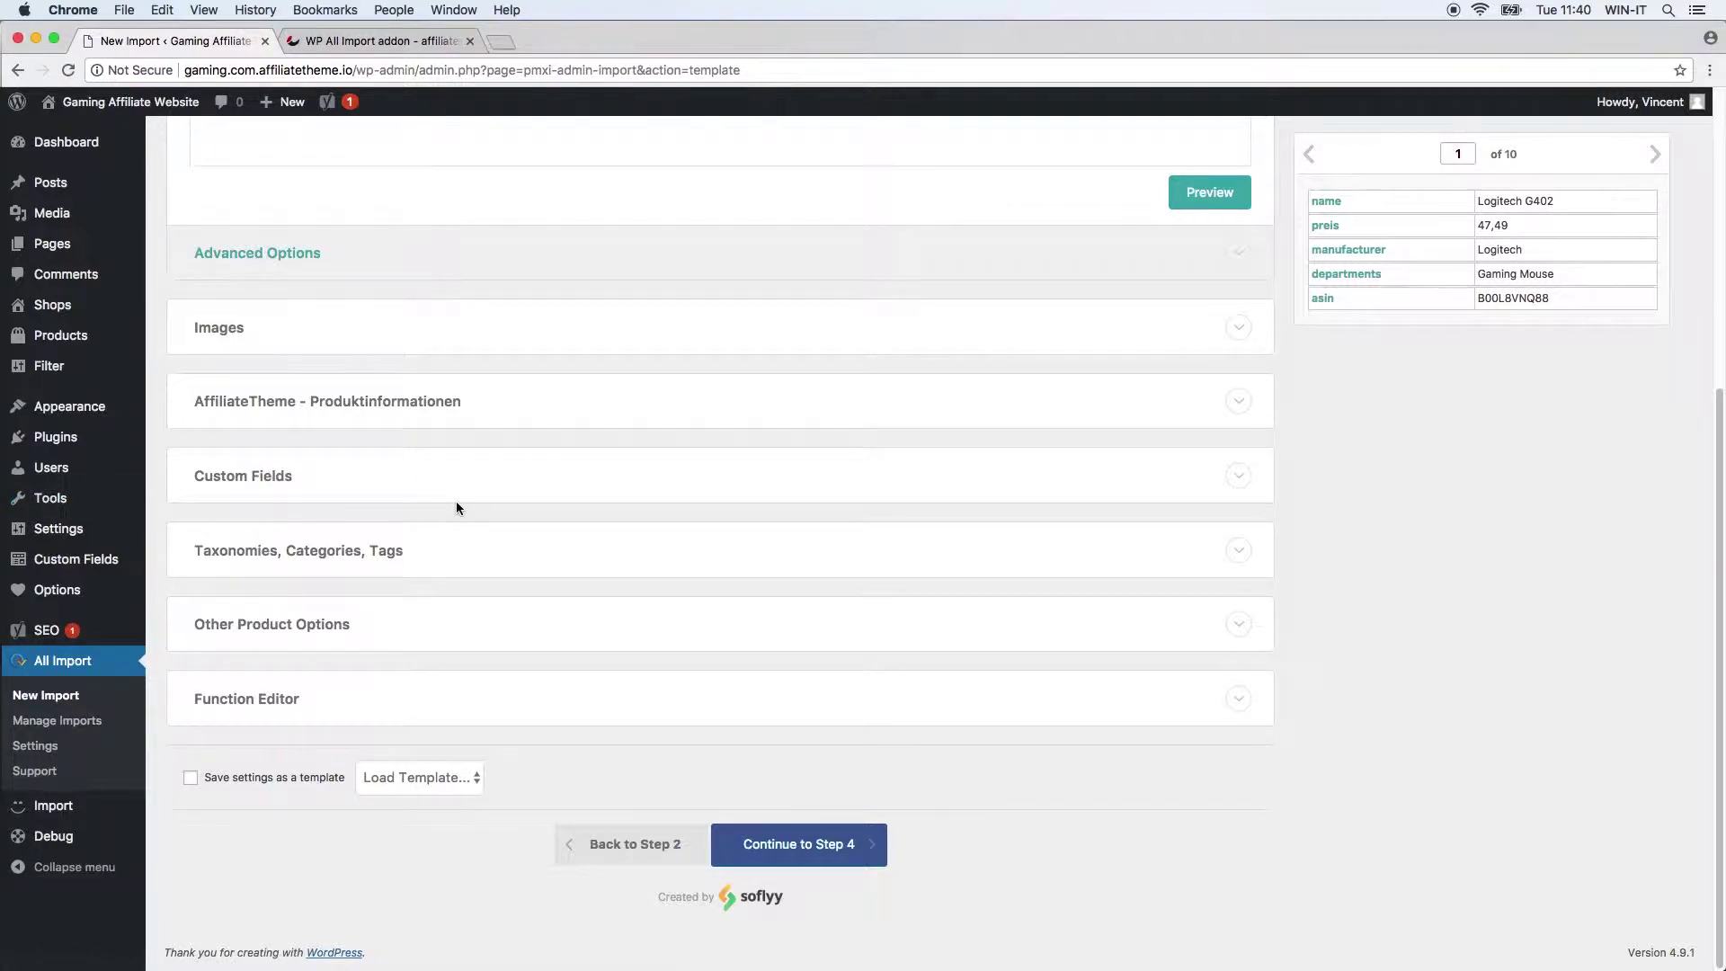
Map Manufacturer and Departments taxonomies to {manufacturer[1]} and {departments[1]}, then continue to Step 4.
left_click(1246, 555)
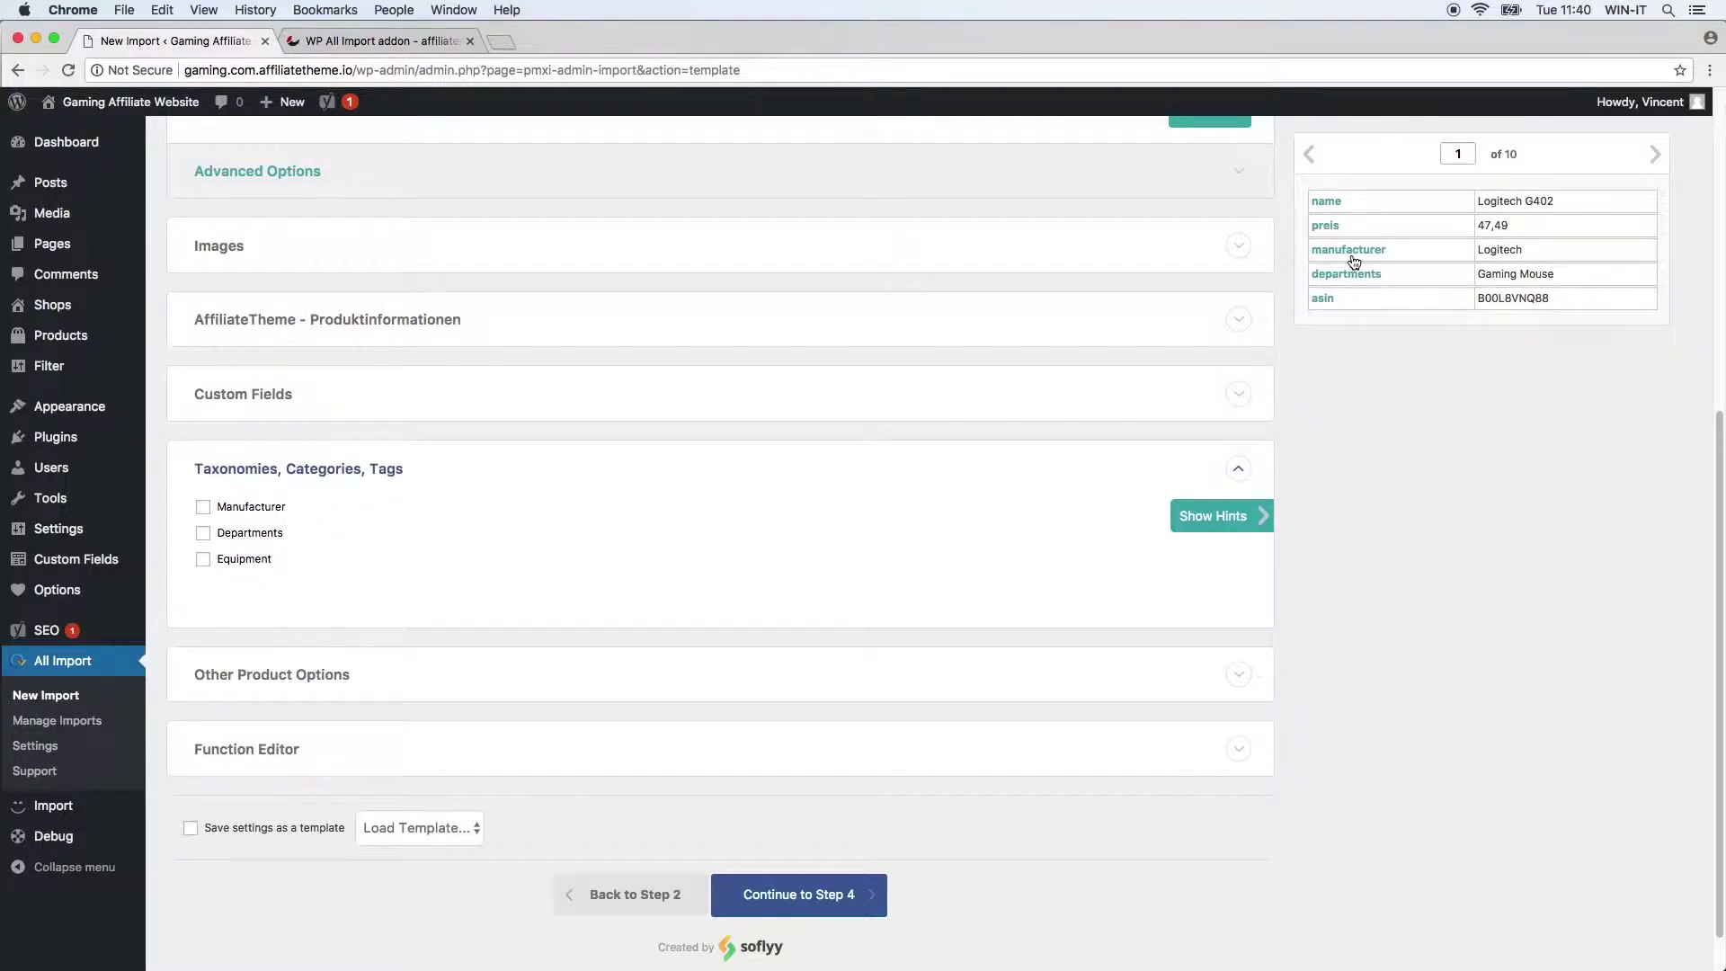
left_click(205, 508)
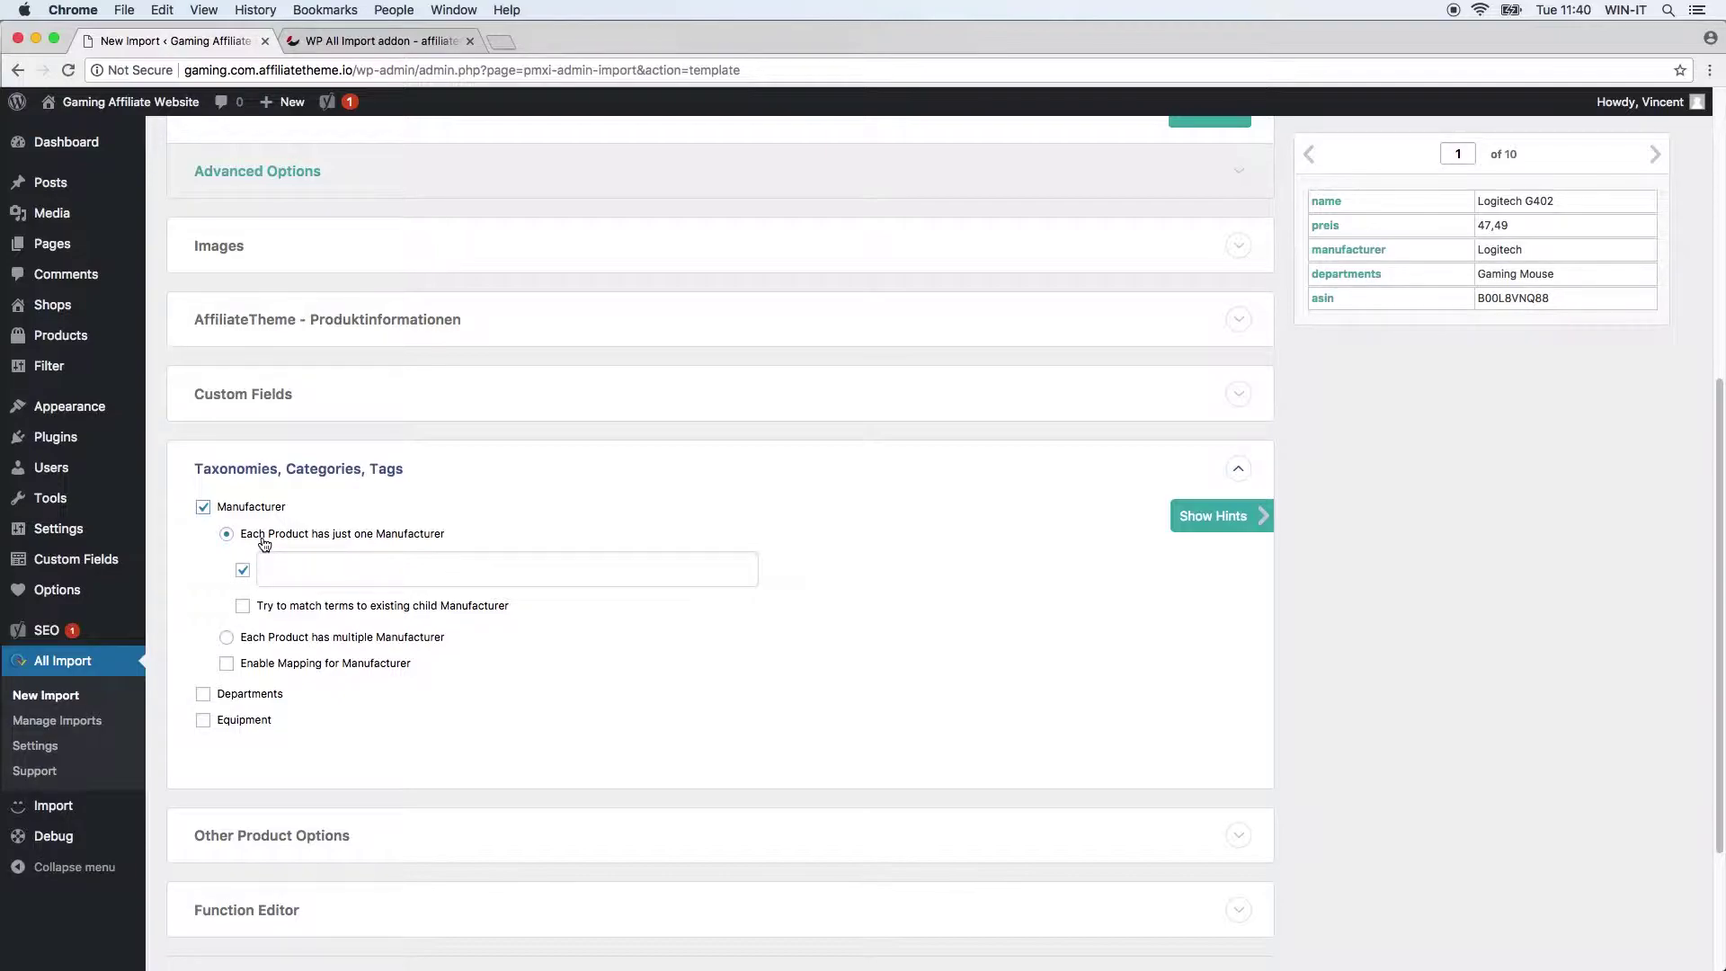
left_click(343, 569)
left_click_drag(1380, 258, 451, 576)
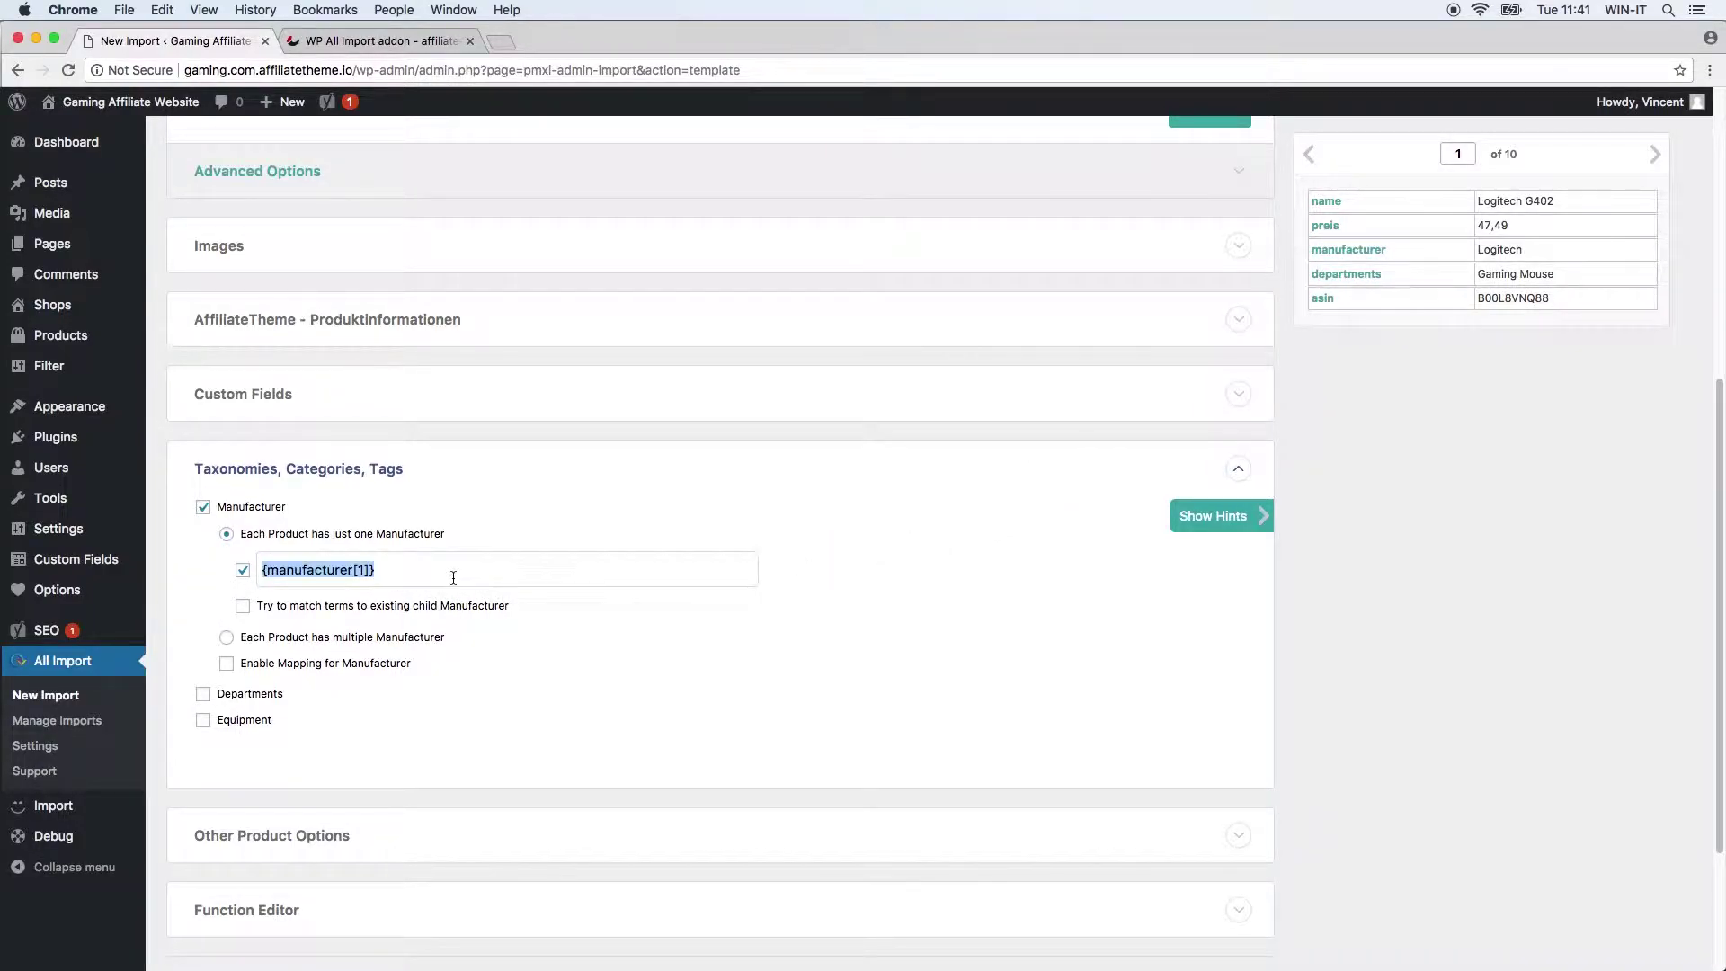
left_click(202, 696)
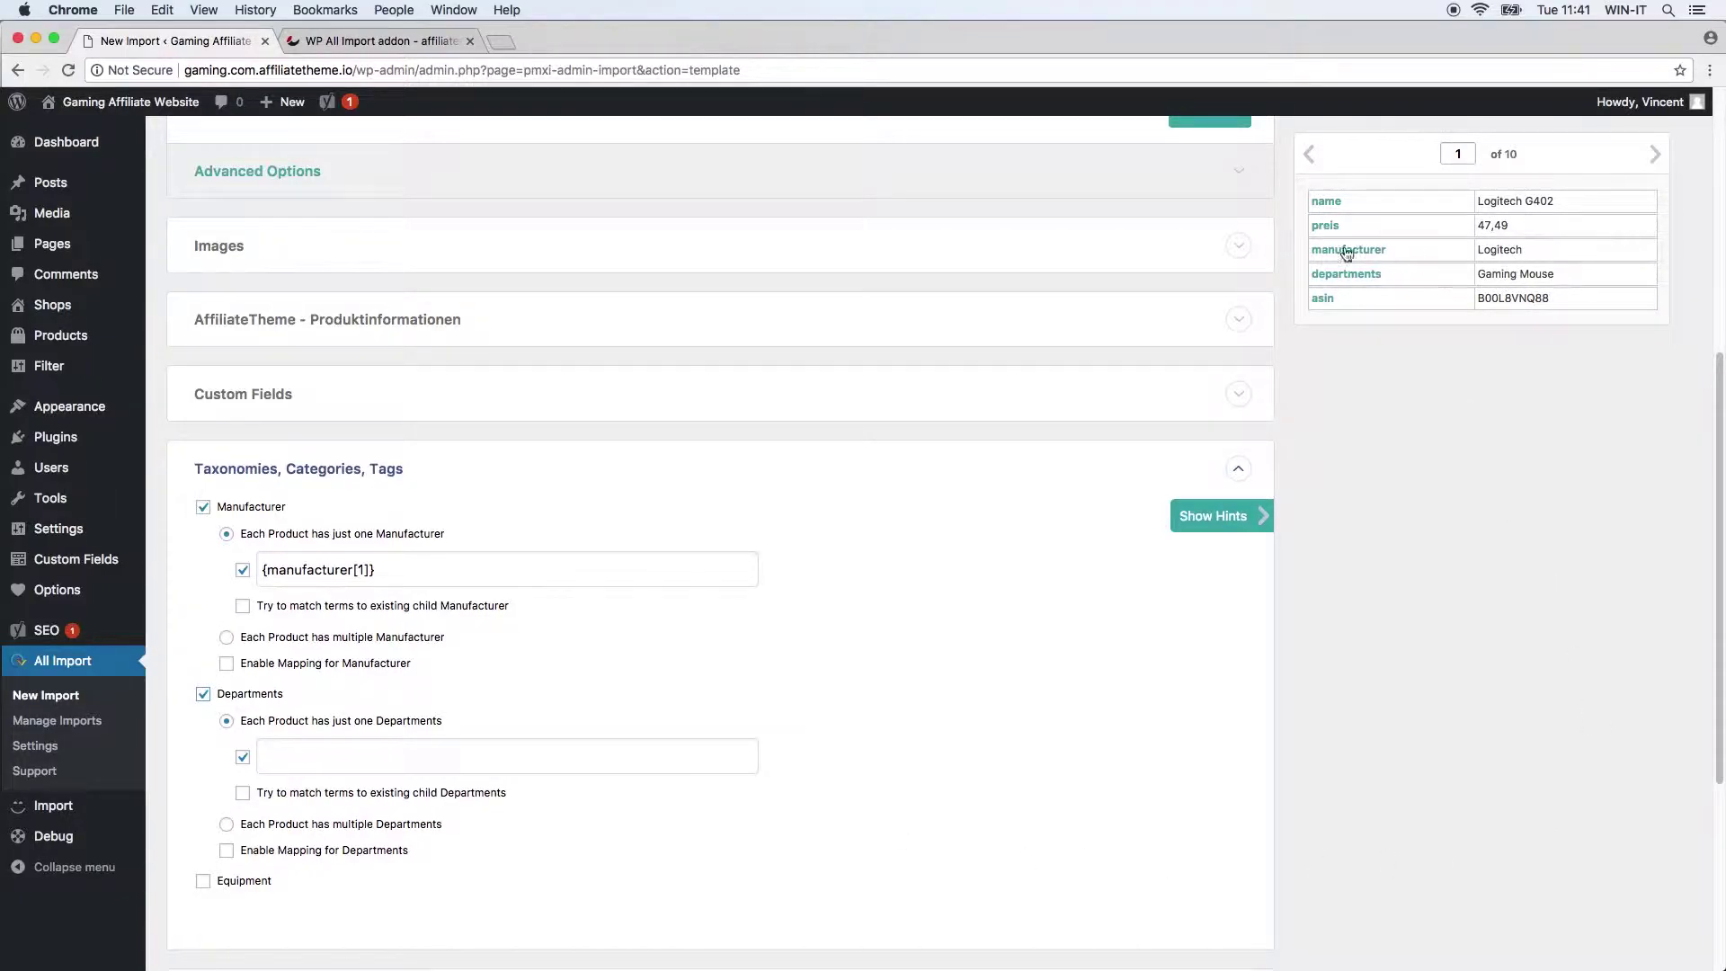
left_click_drag(1339, 273, 342, 770)
scroll(1425, 586, "up", 3)
scroll(1414, 647, "down", 7)
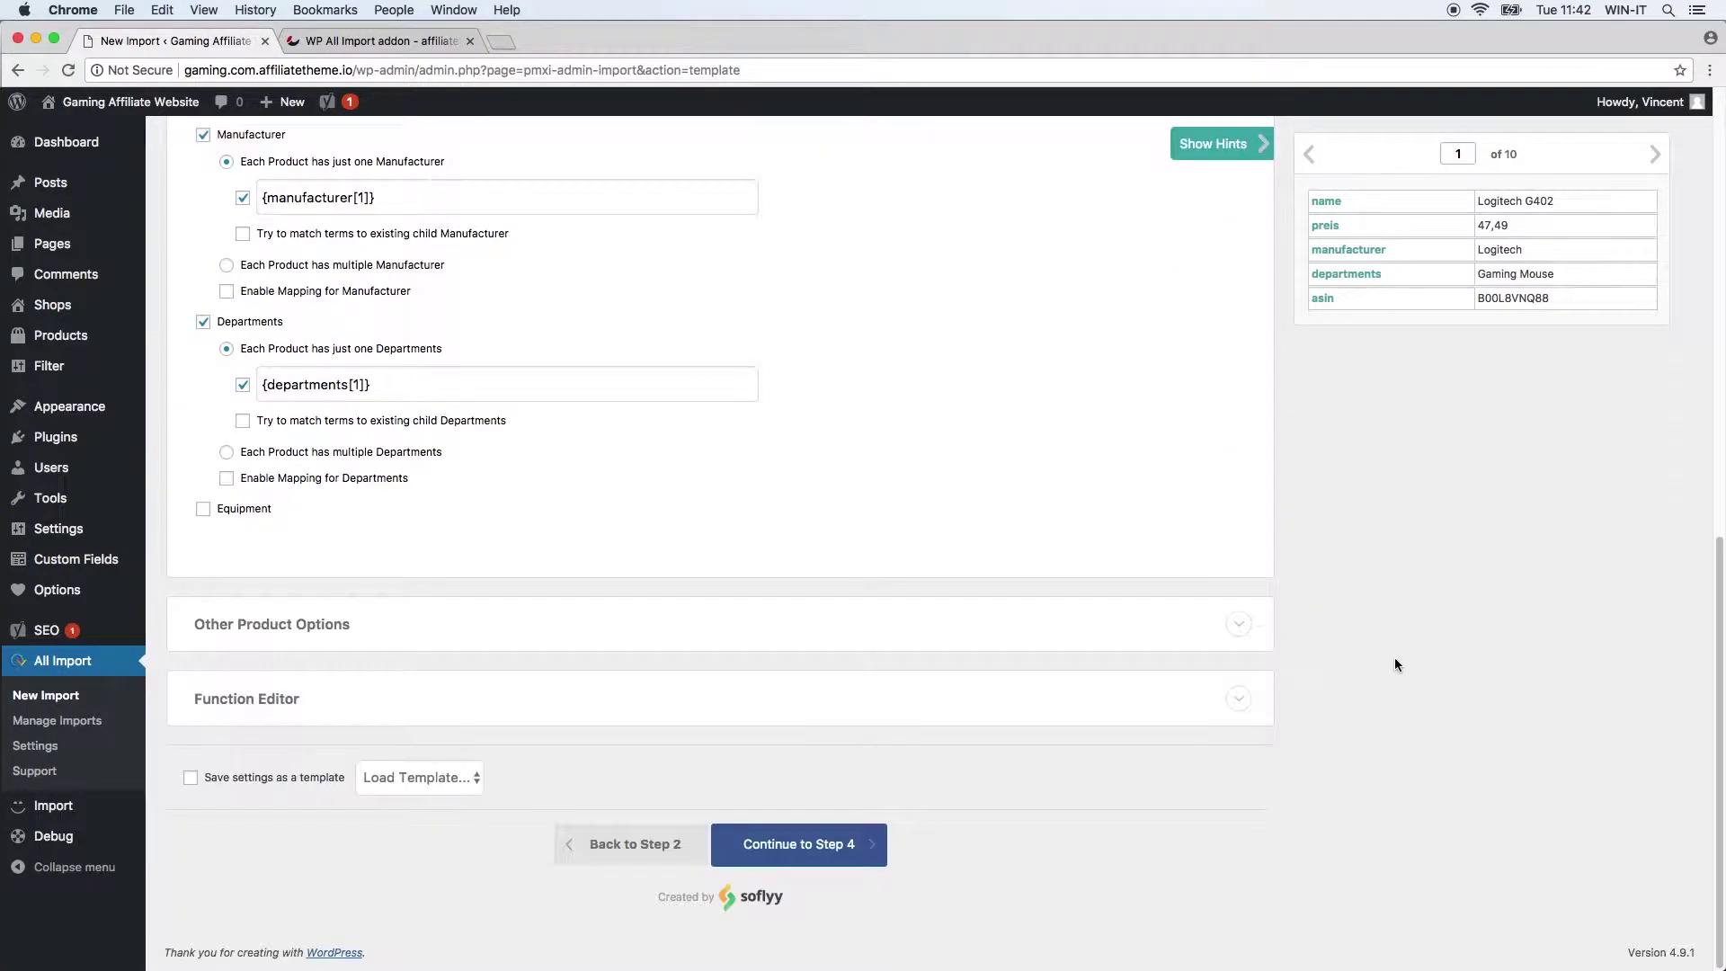
left_click(861, 846)
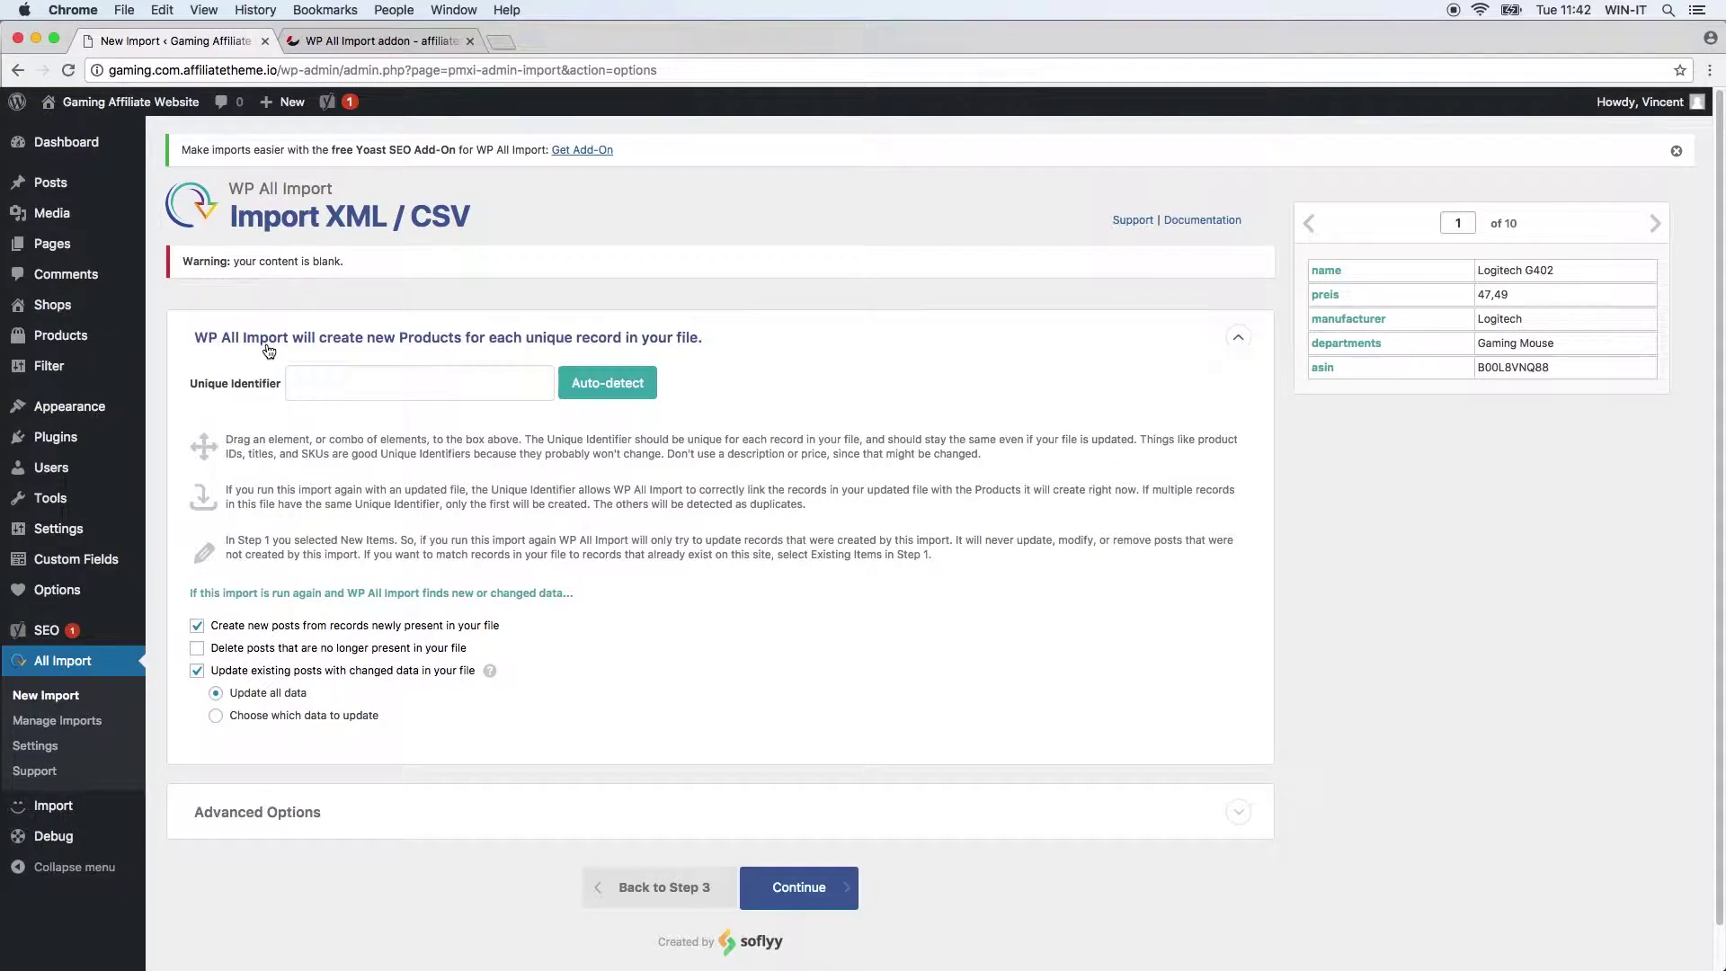
Map the CSV's asin column into the Unique Identifier field as {asin[1]}.
left_click(346, 389)
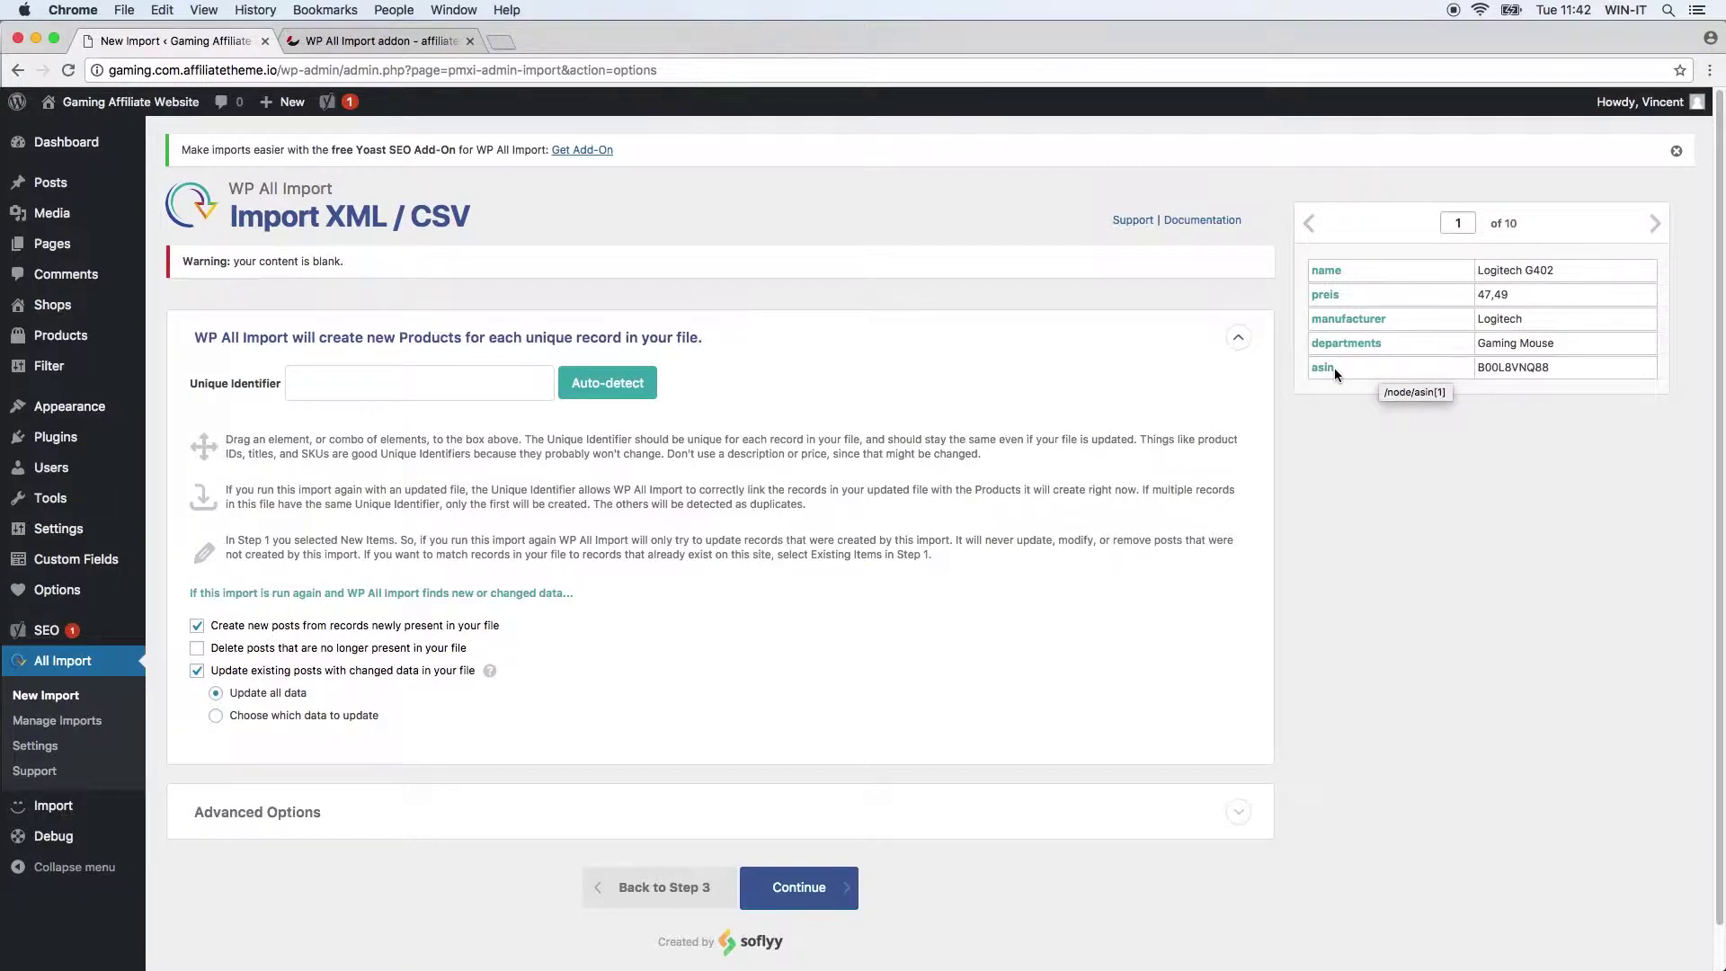
left_click_drag(1333, 369, 557, 385)
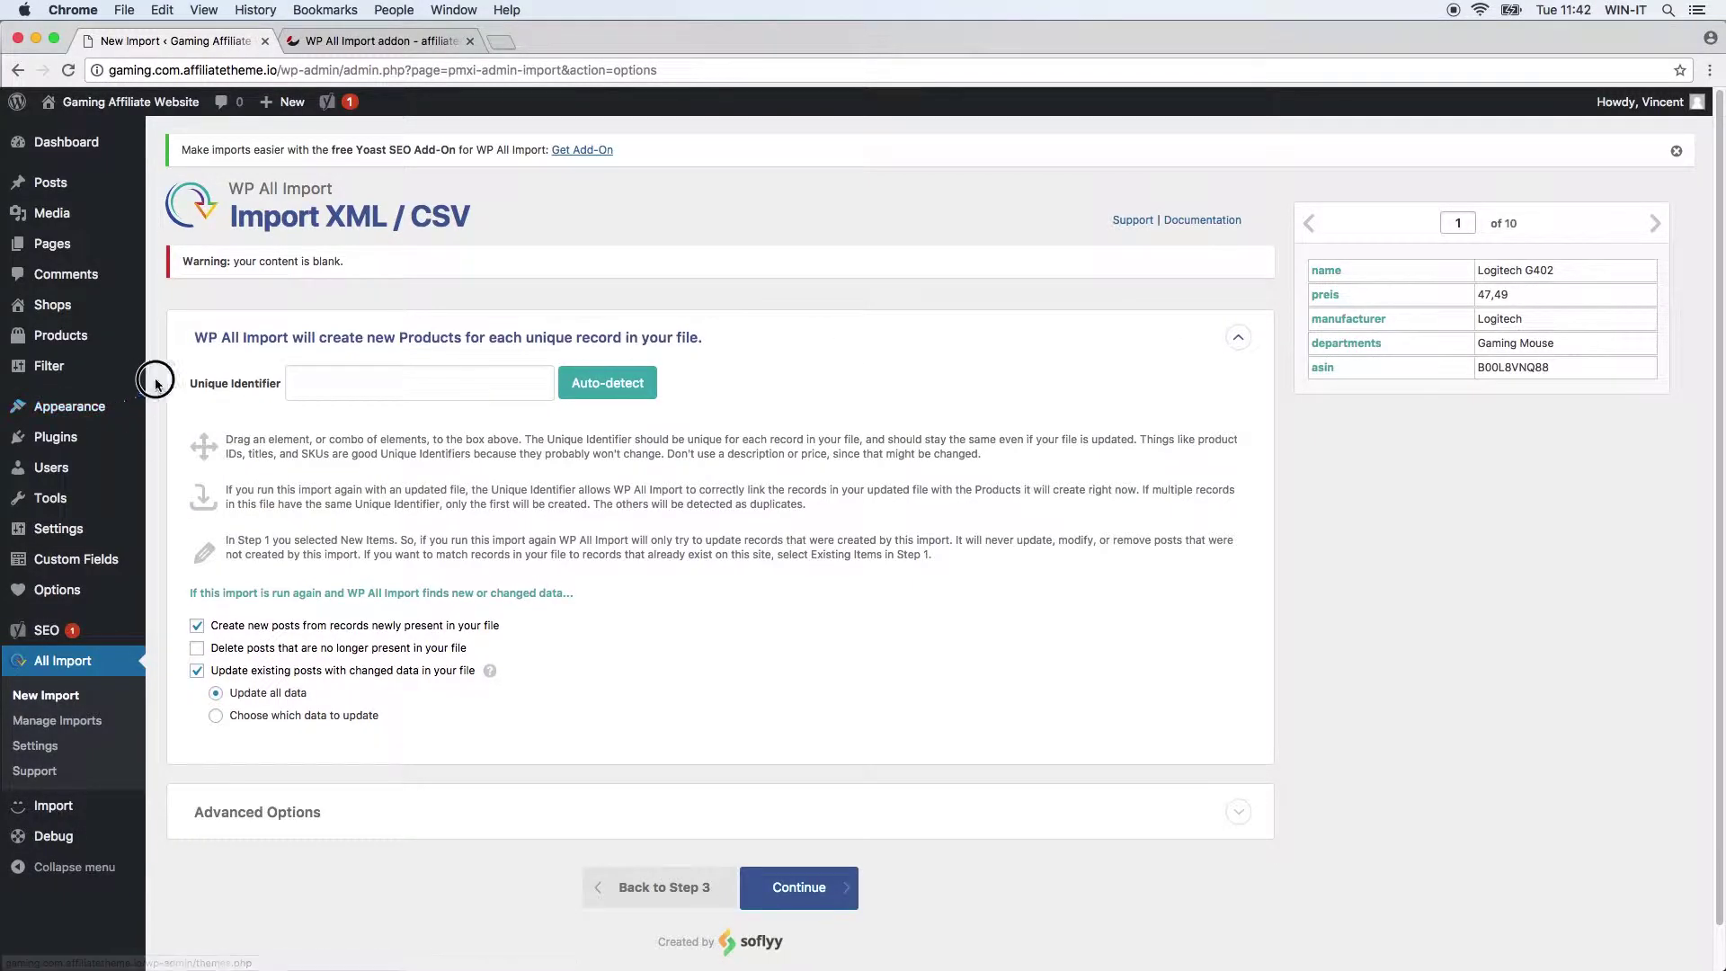
left_click_drag(1322, 367, 438, 372)
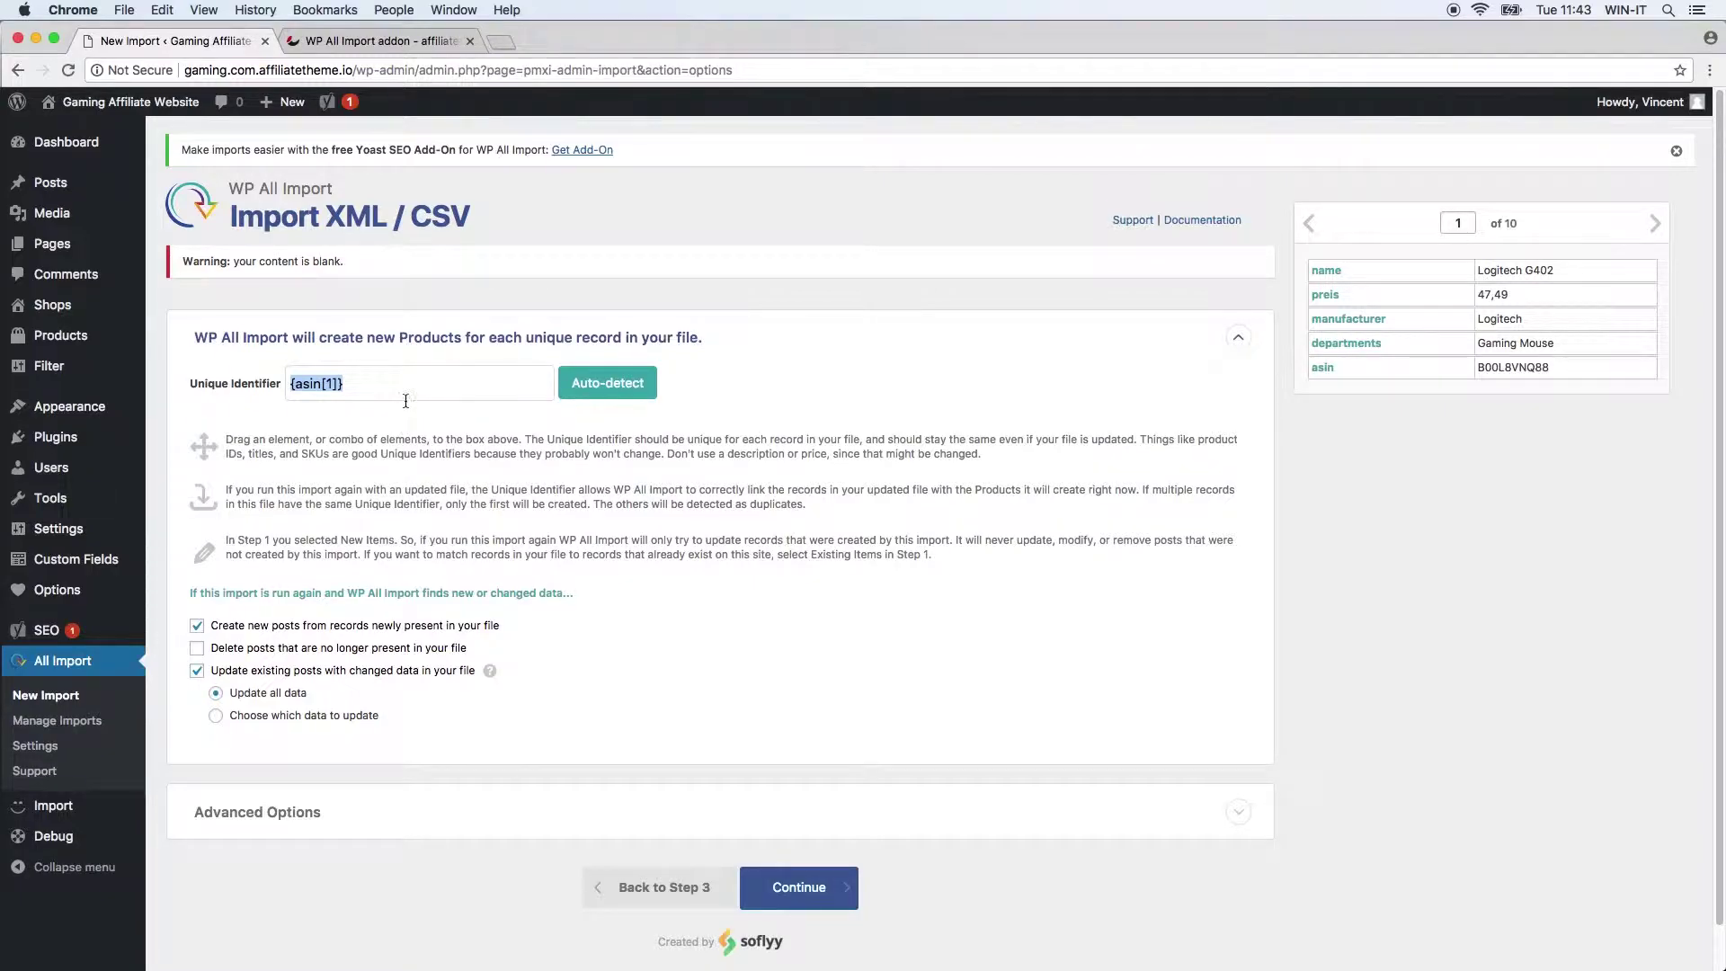
key("ctrl+super+Escape")
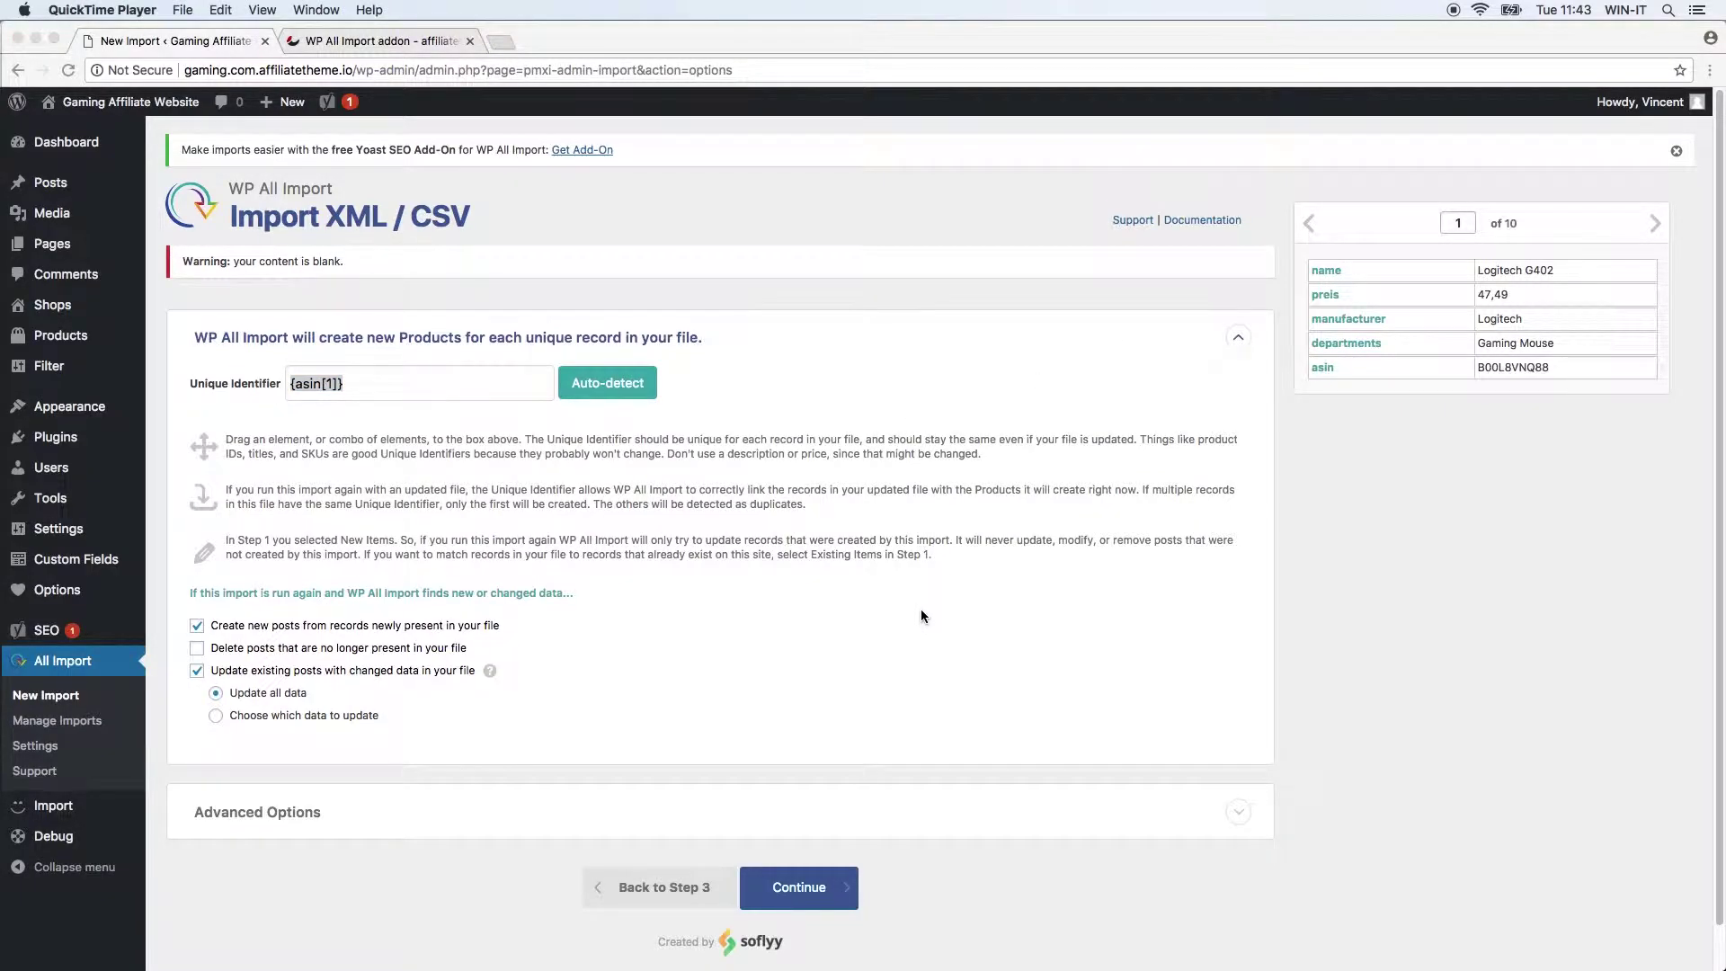
key("super+Tab")
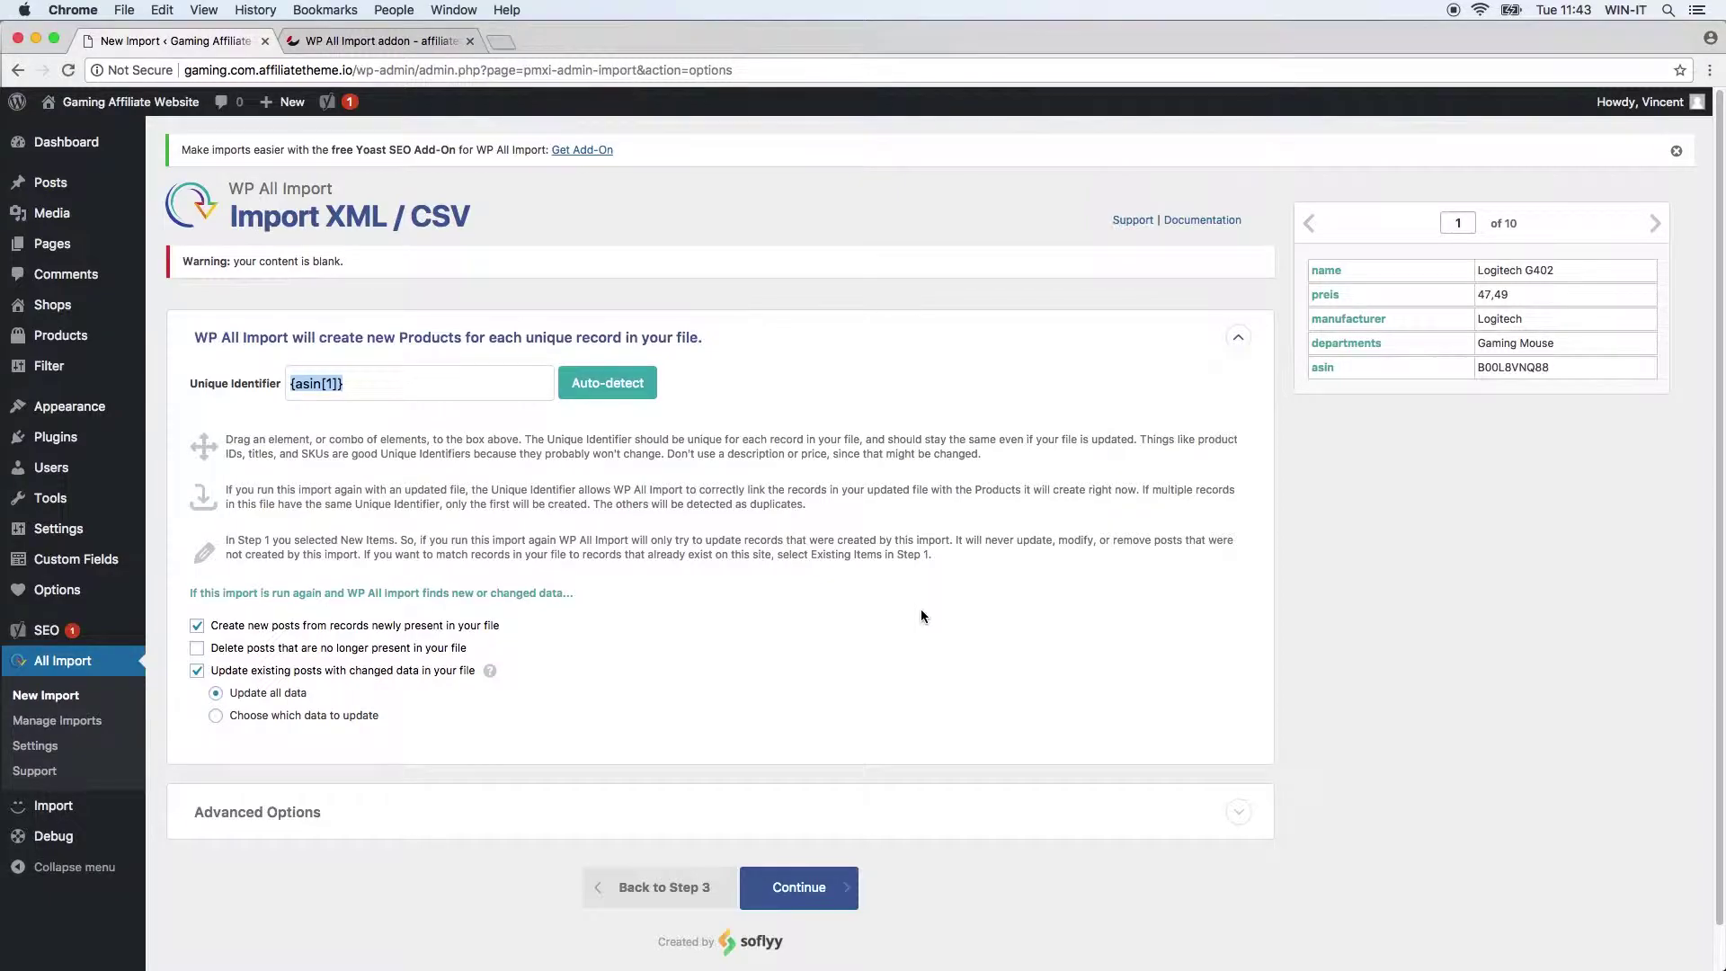
Review the Import Summary and run the import of the 10 gamingmouse.csv rows.
left_click(831, 885)
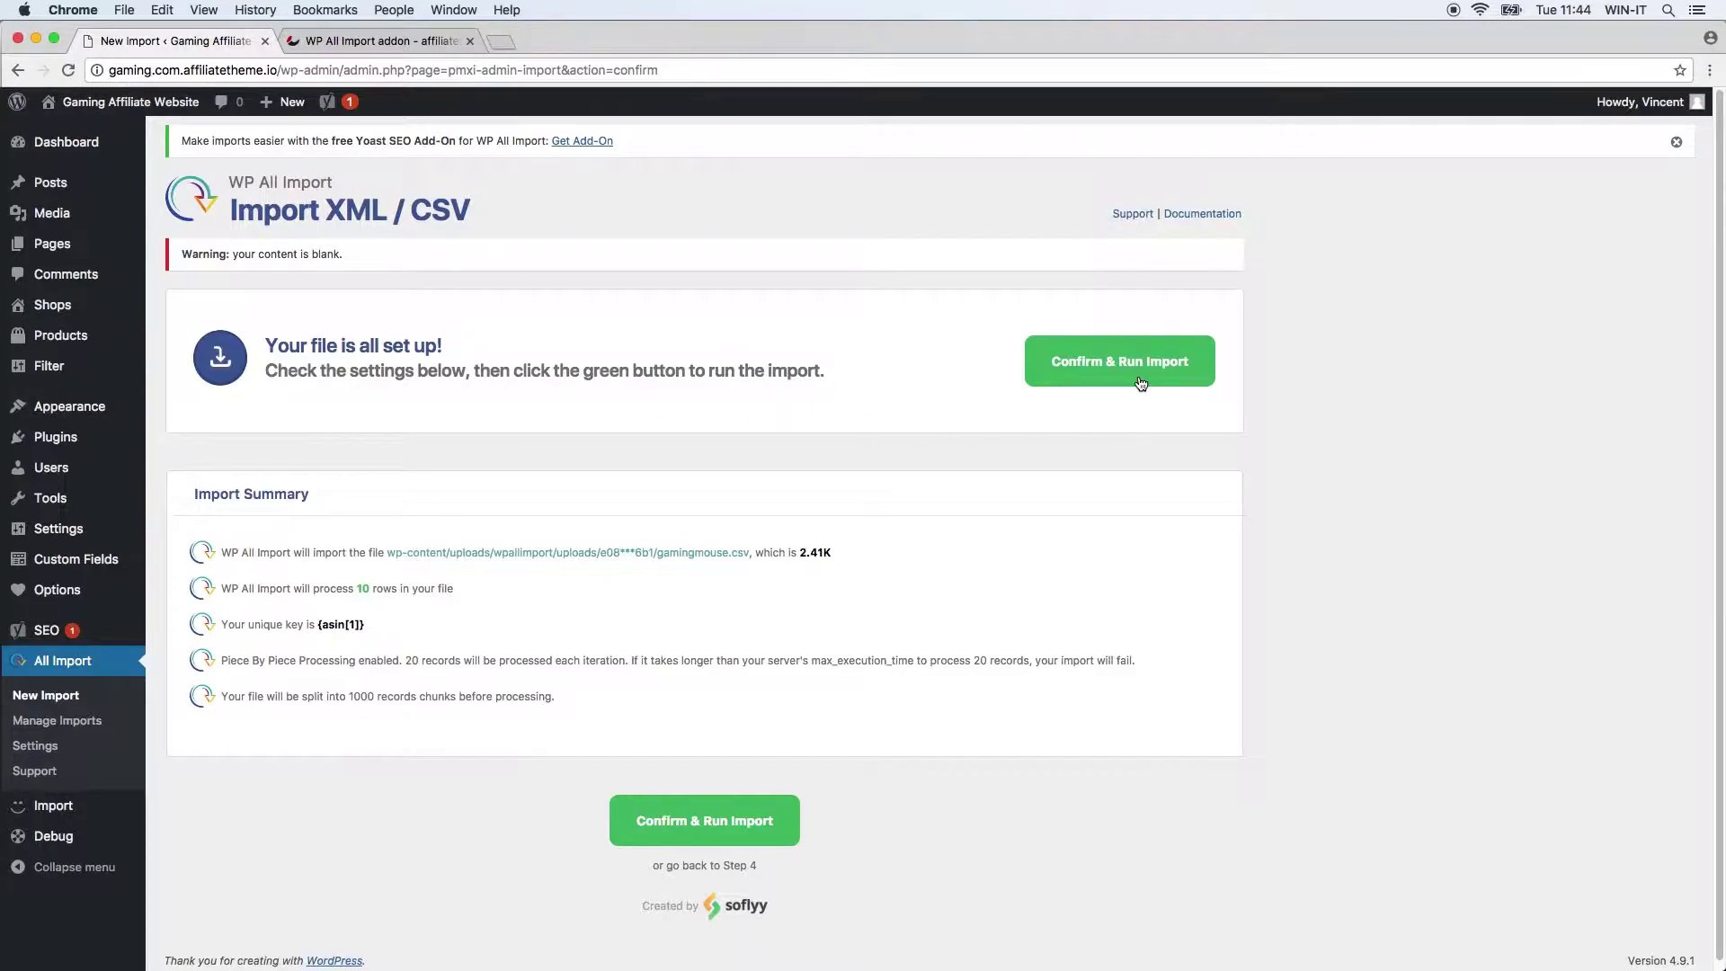
left_click(753, 818)
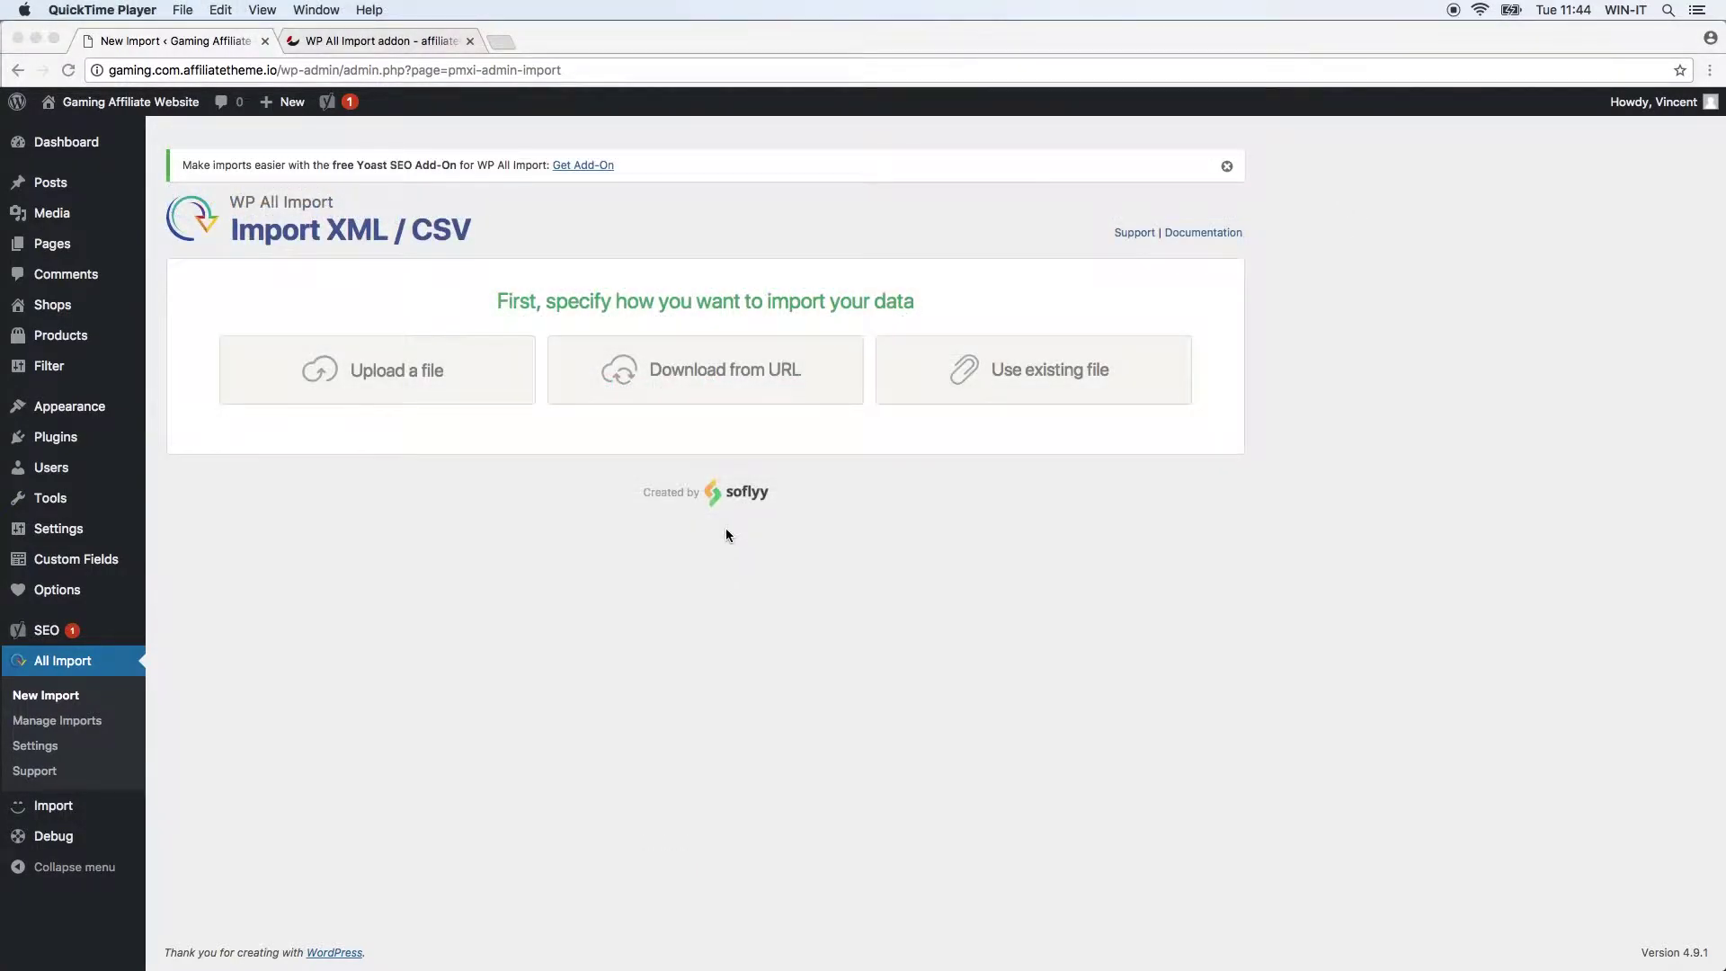
Return to Chrome and show the Products list with the ten imported gaming mice.
left_click(809, 541)
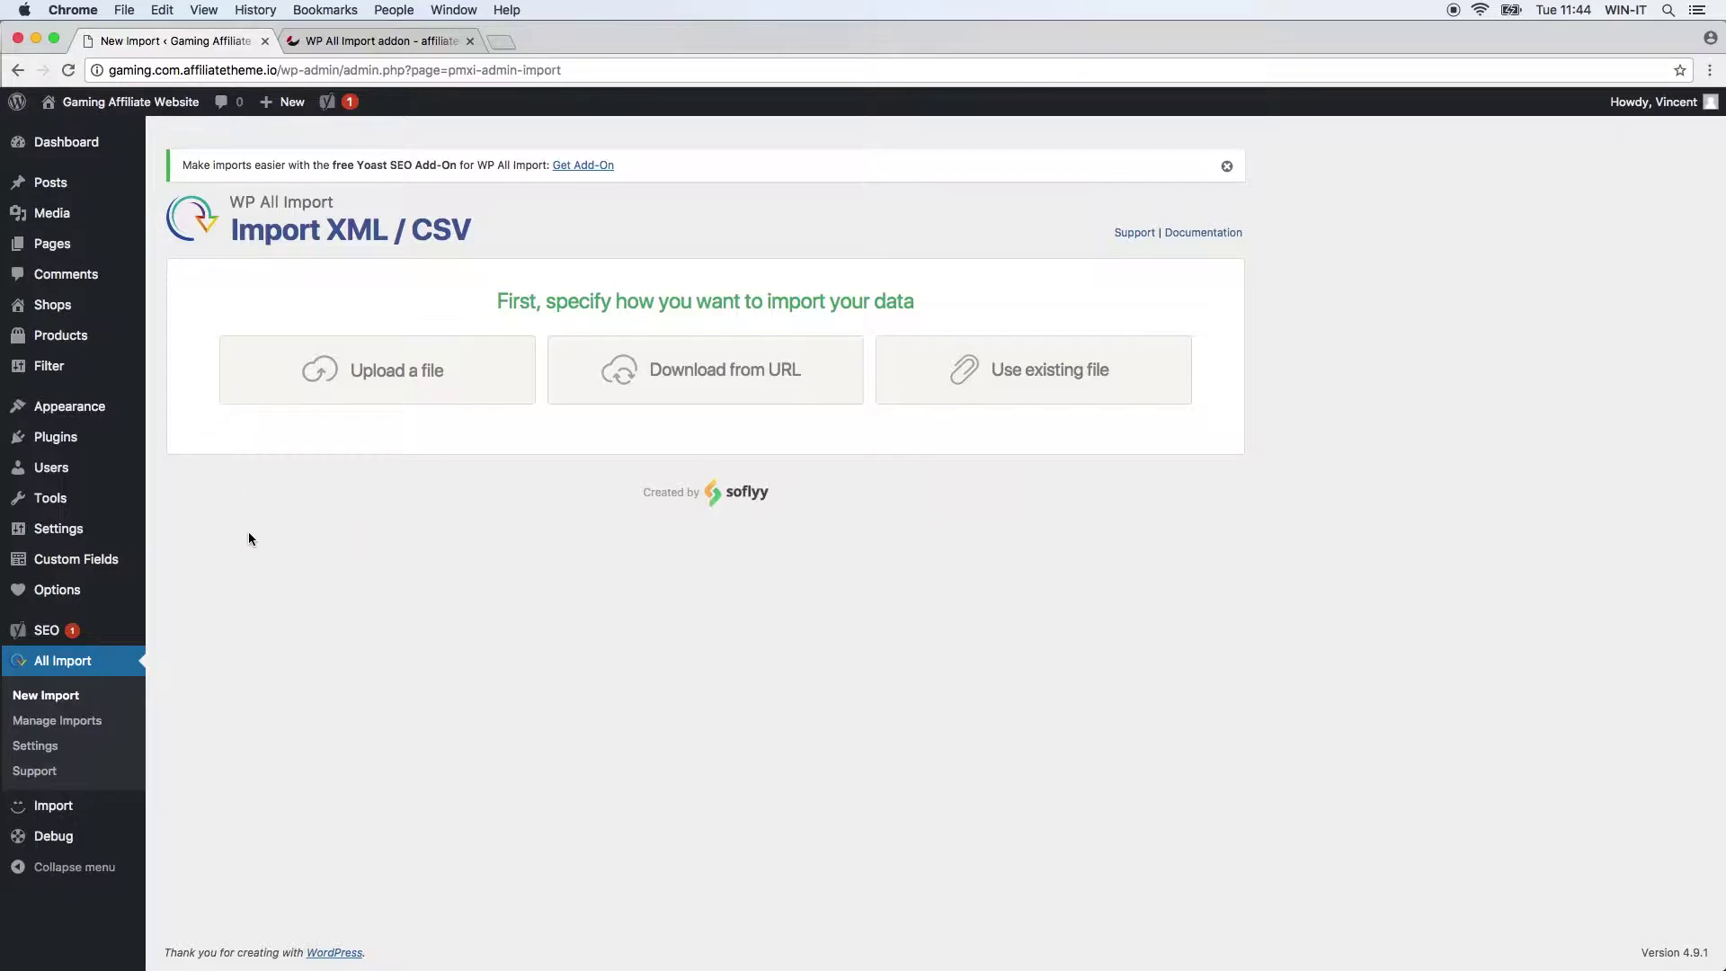
left_click(84, 337)
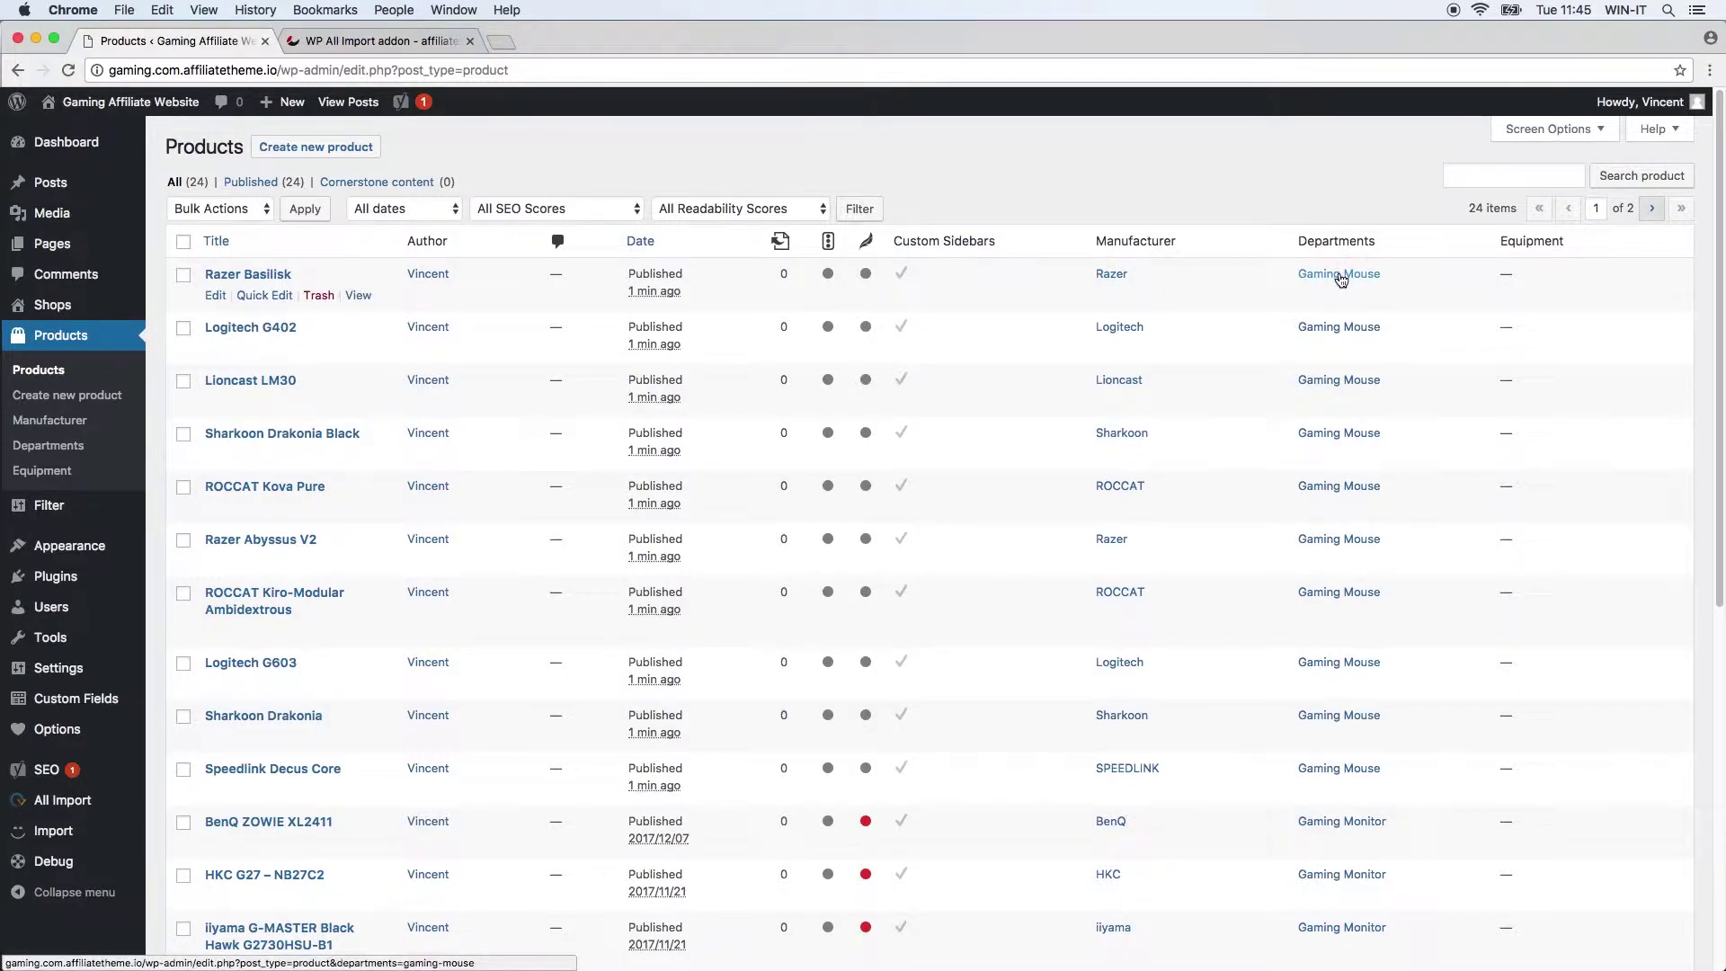
Open Razer Basilisk's edit page and check its 69,99 Euro price.
left_click(214, 295)
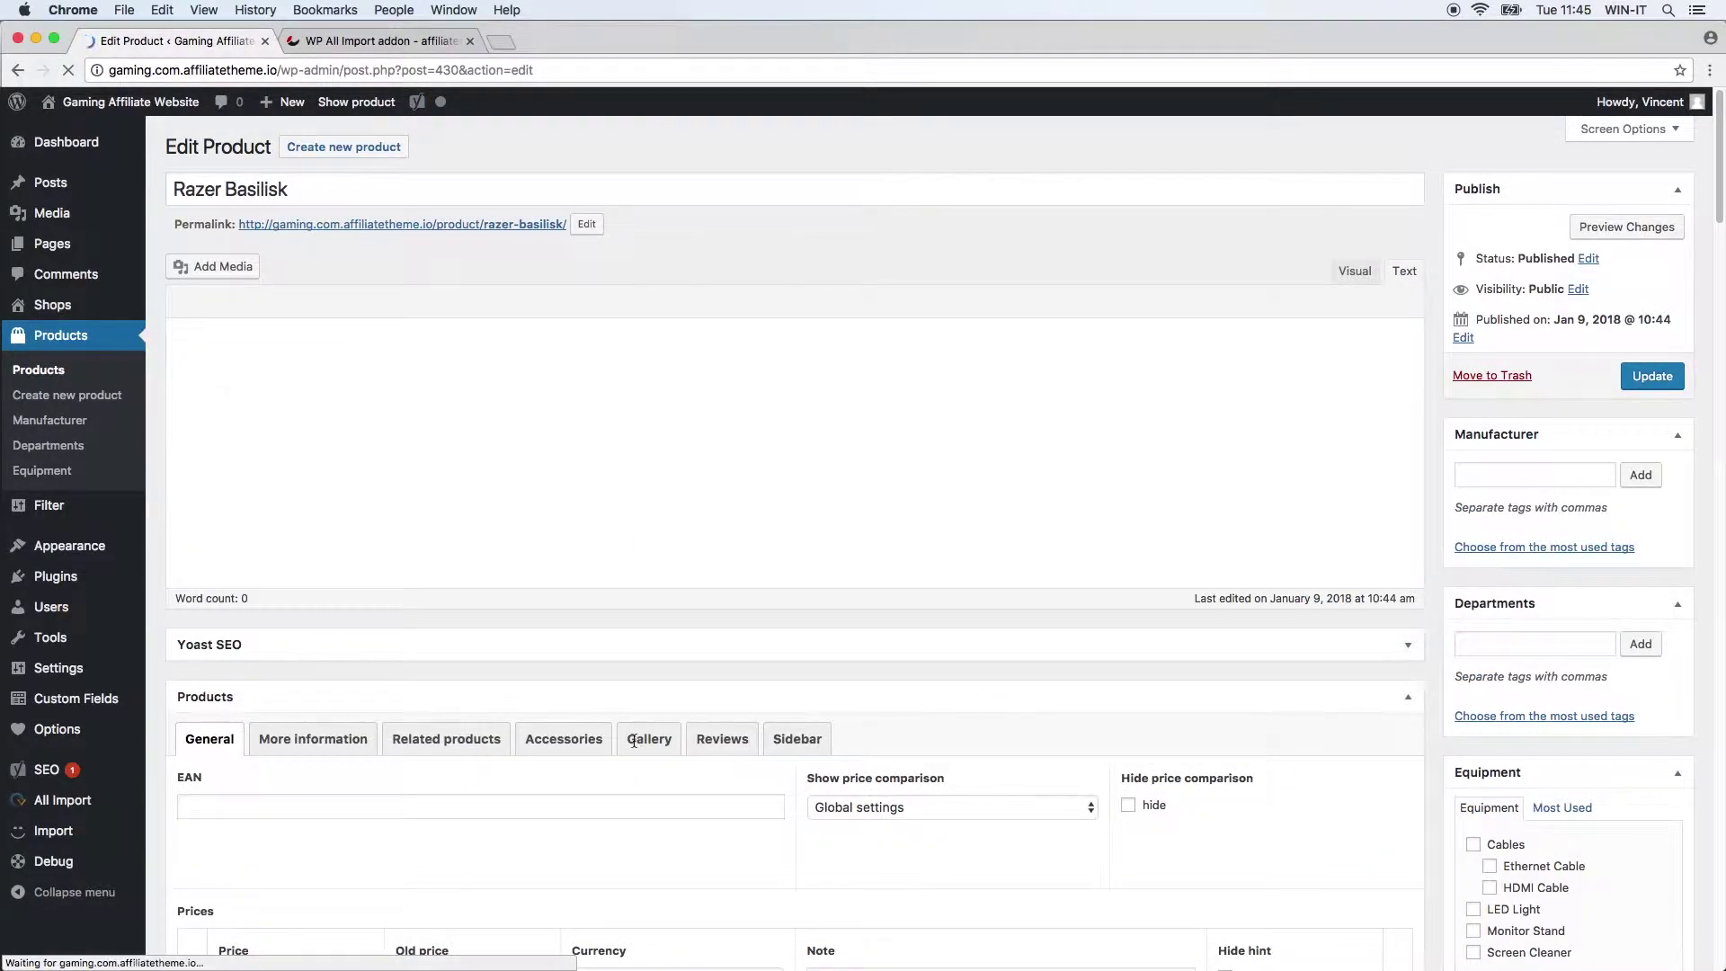
scroll(627, 749, "down", 5)
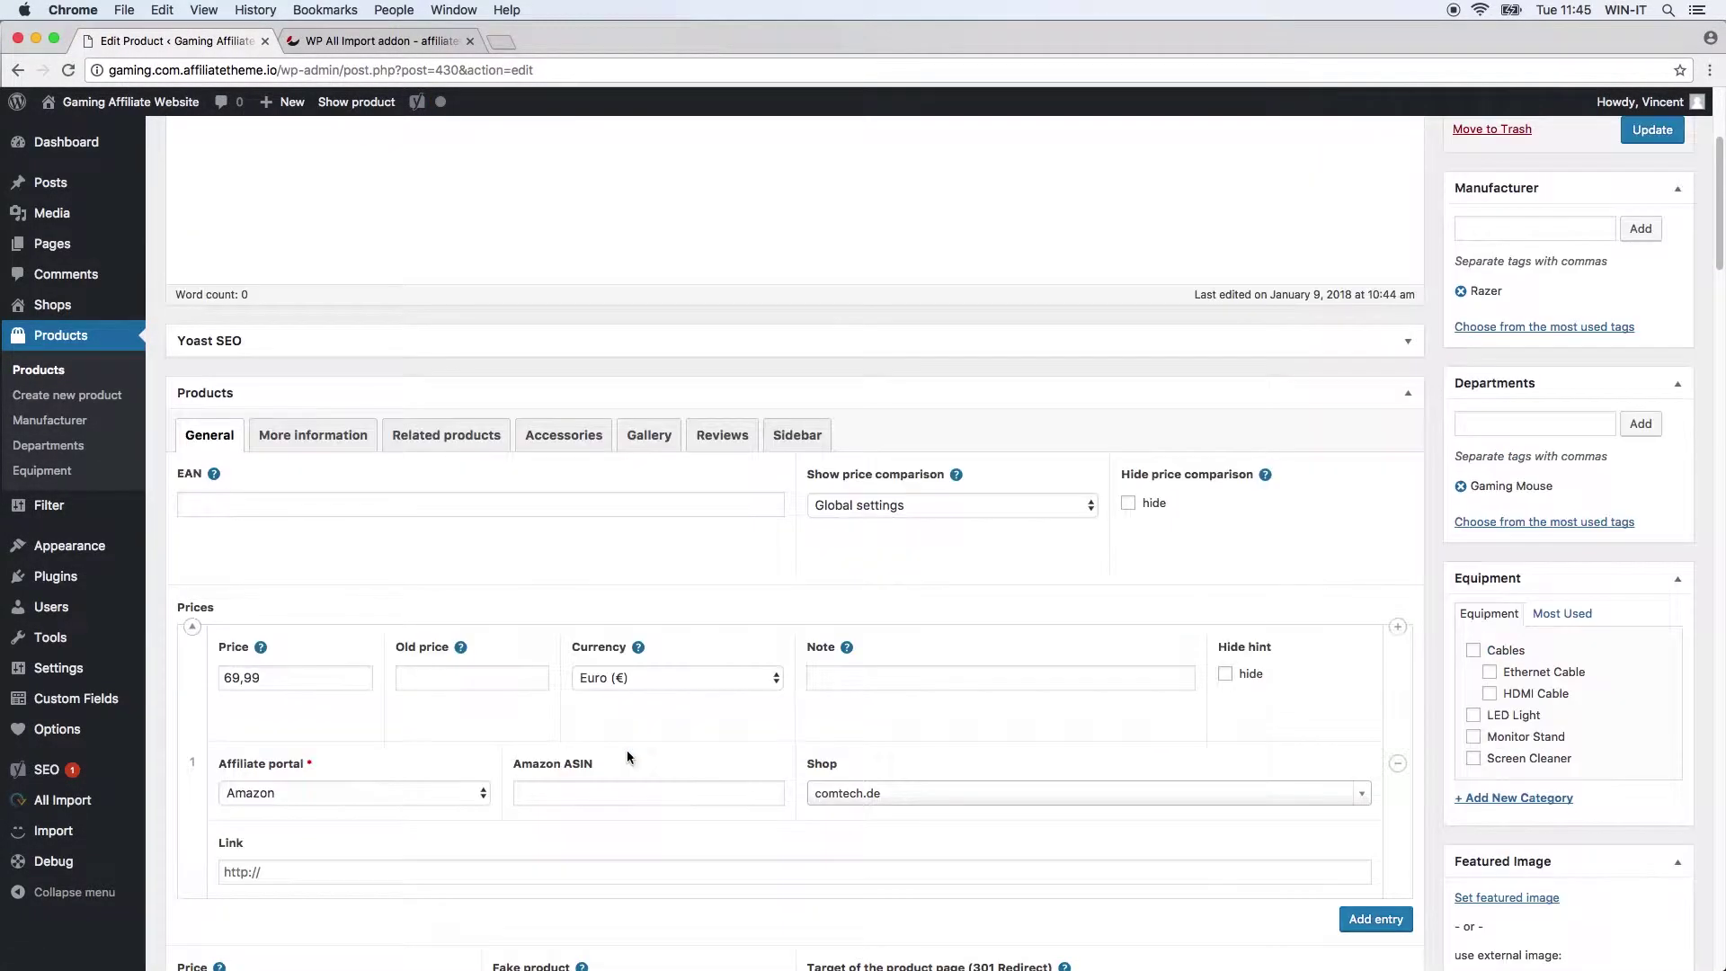
left_click(325, 677)
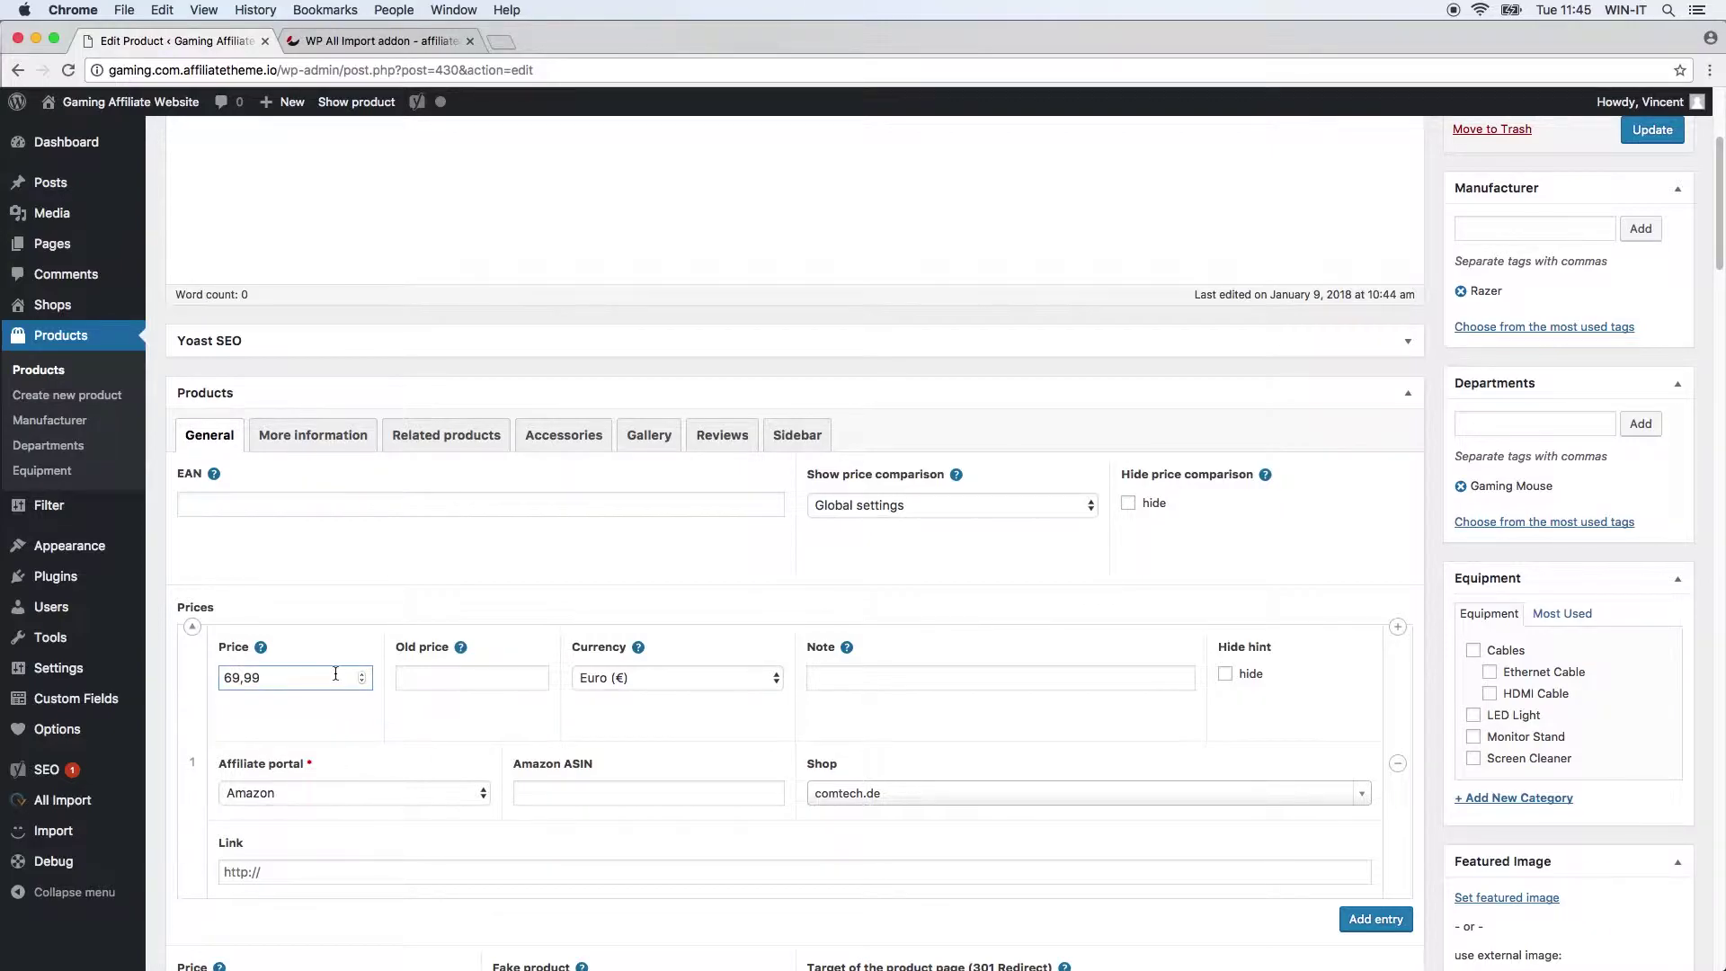